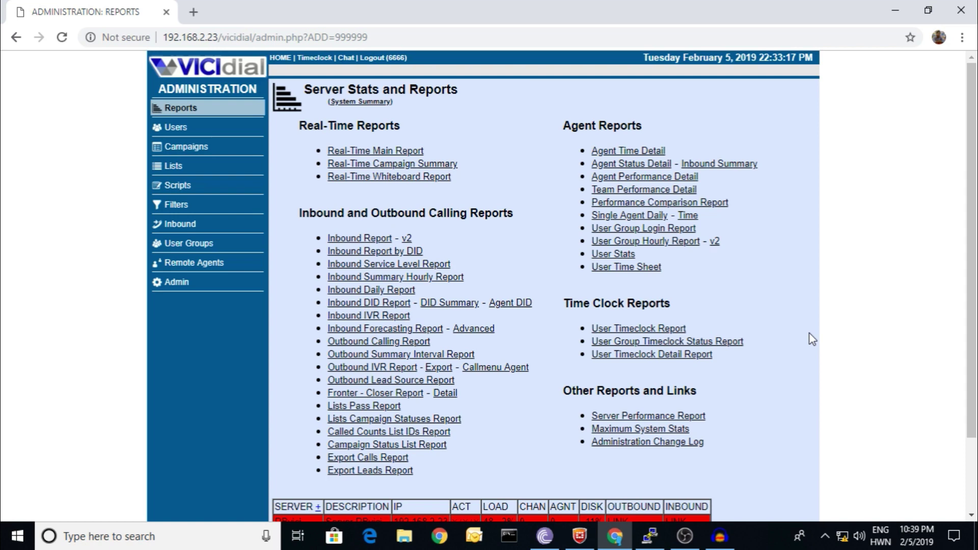
Enlarge the Reports page to about 110% browser zoom
key("ctrl+plus")
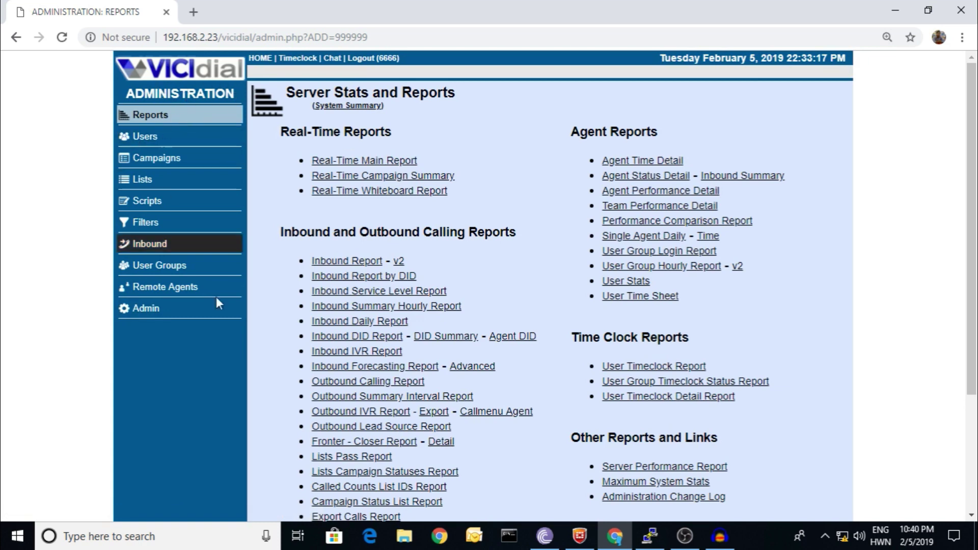
Go to Admin > Audio Store, review the recommended format note, and begin choosing an audio file
left_click(151, 310)
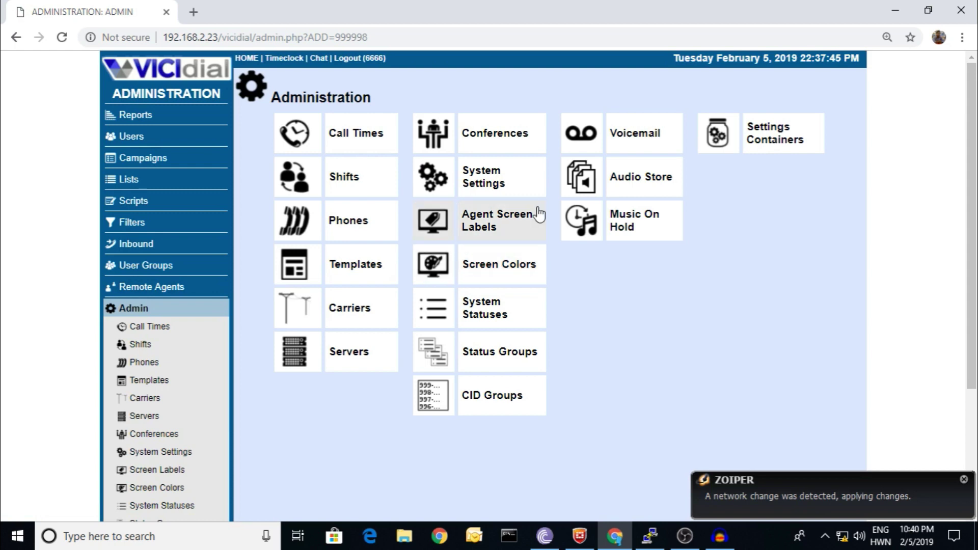
left_click(643, 182)
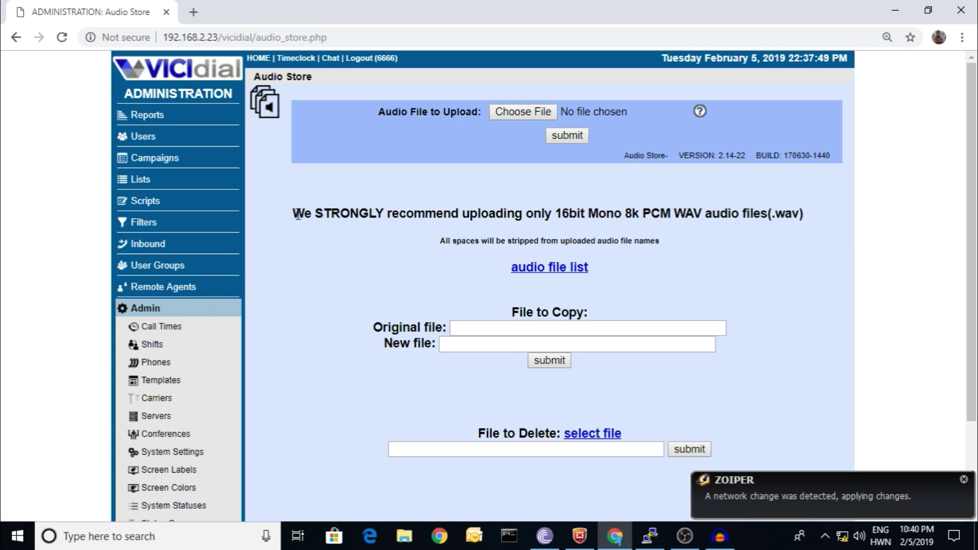
left_click_drag(297, 214, 498, 231)
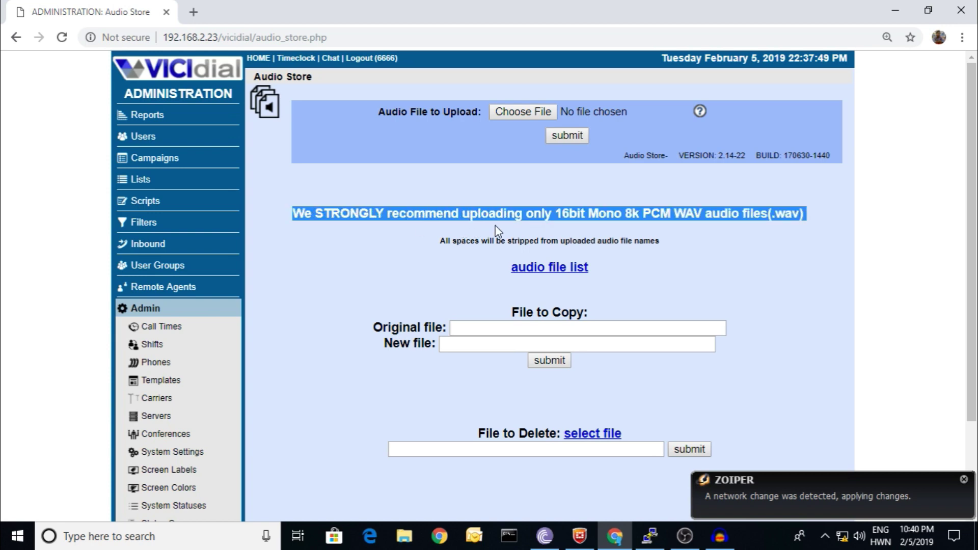
left_click_drag(578, 223, 671, 224)
left_click(732, 260)
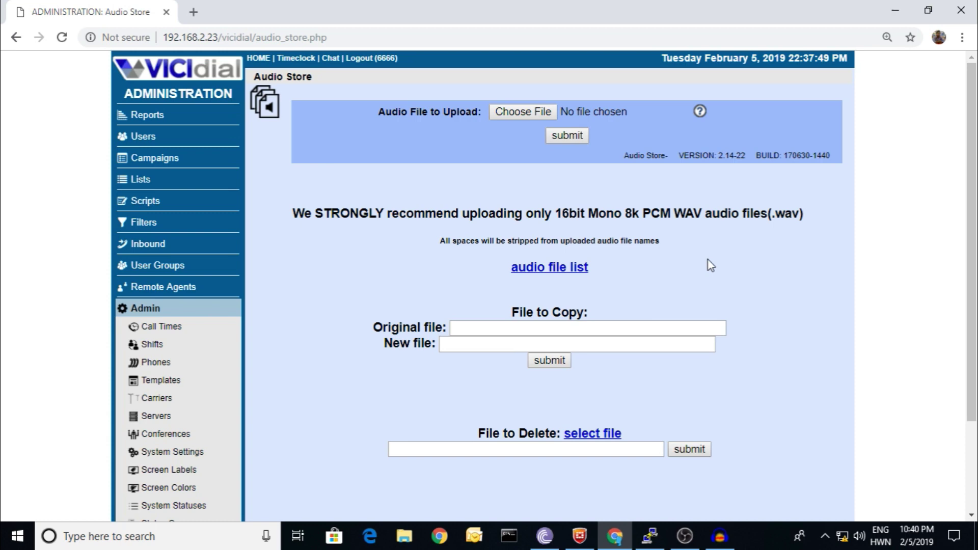
left_click(523, 113)
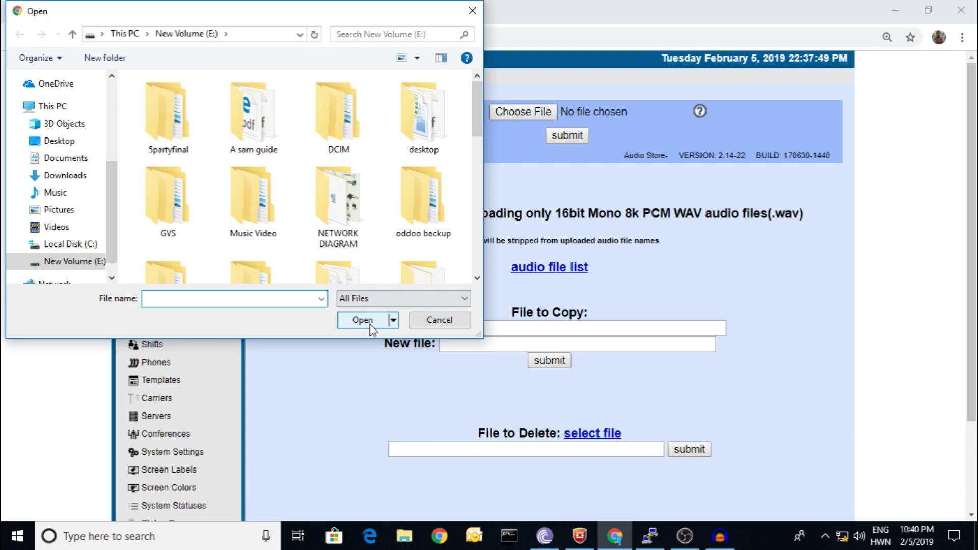
left_click(439, 322)
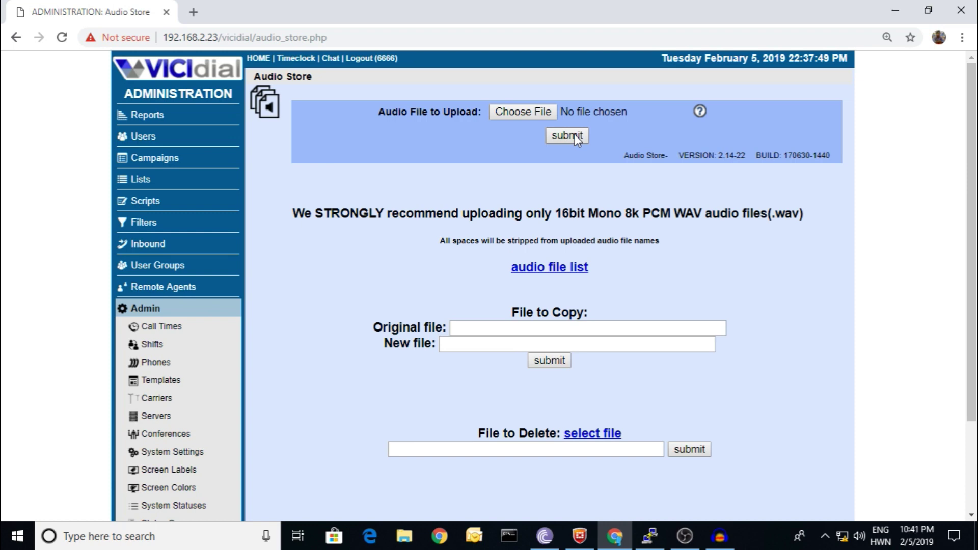
left_click(561, 273)
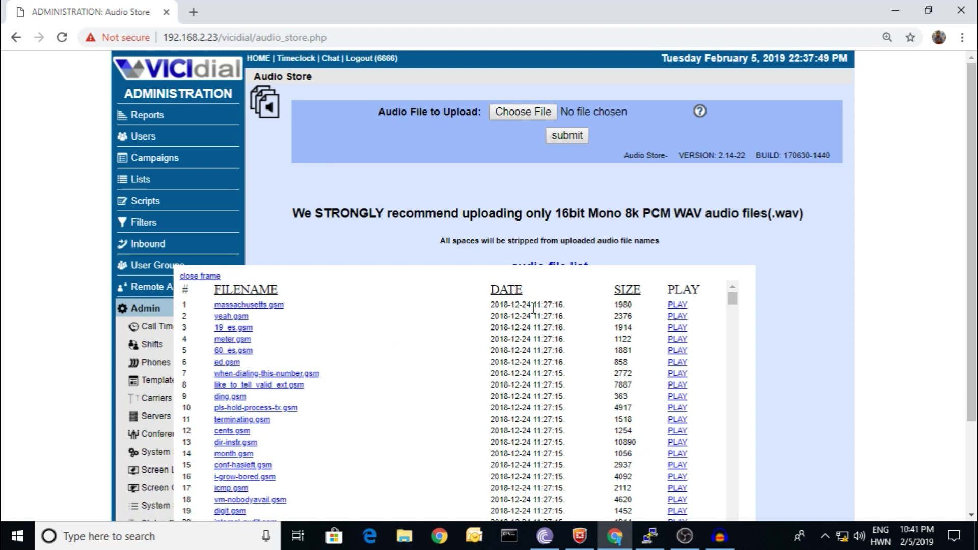
left_click_drag(534, 307, 486, 310)
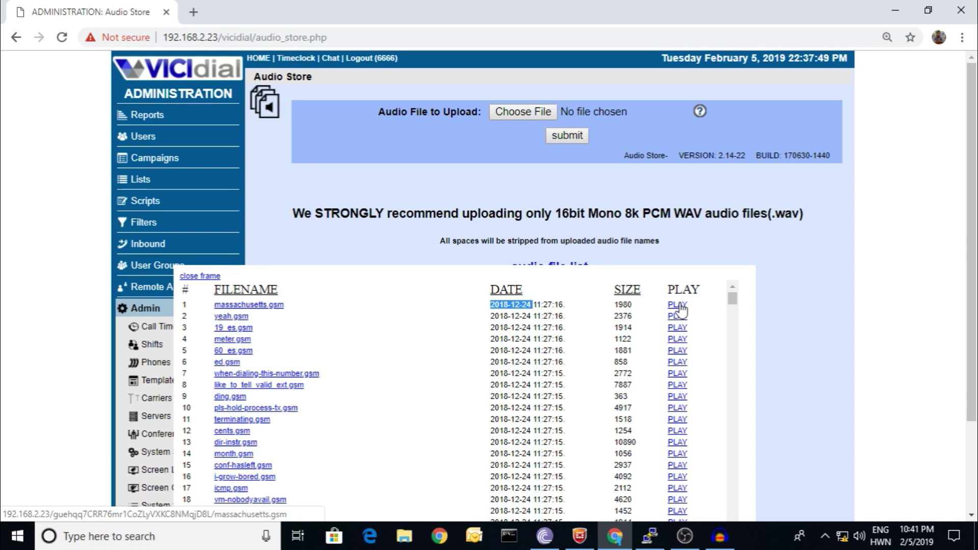
left_click(214, 279)
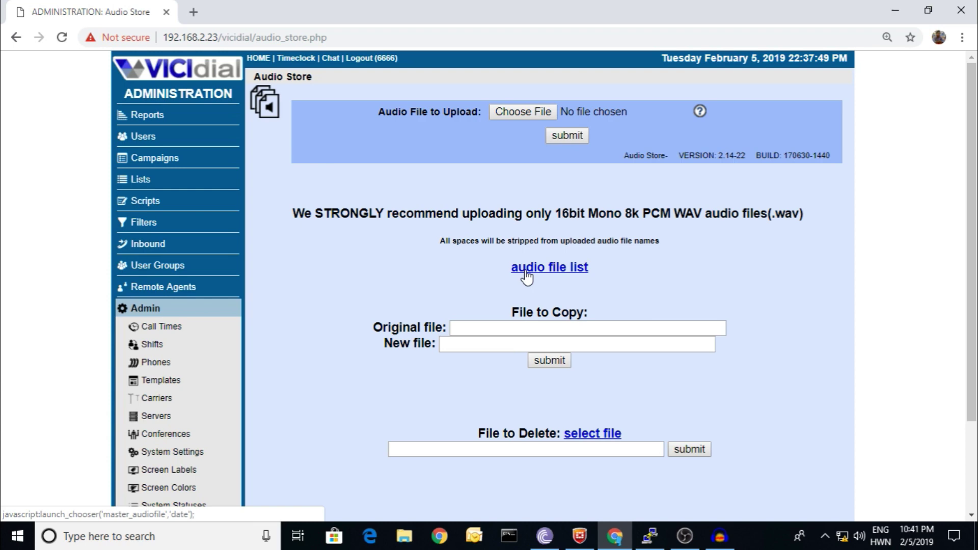
Start a new campaign with Campaign ID 67890 and name test_campaign
left_click(156, 161)
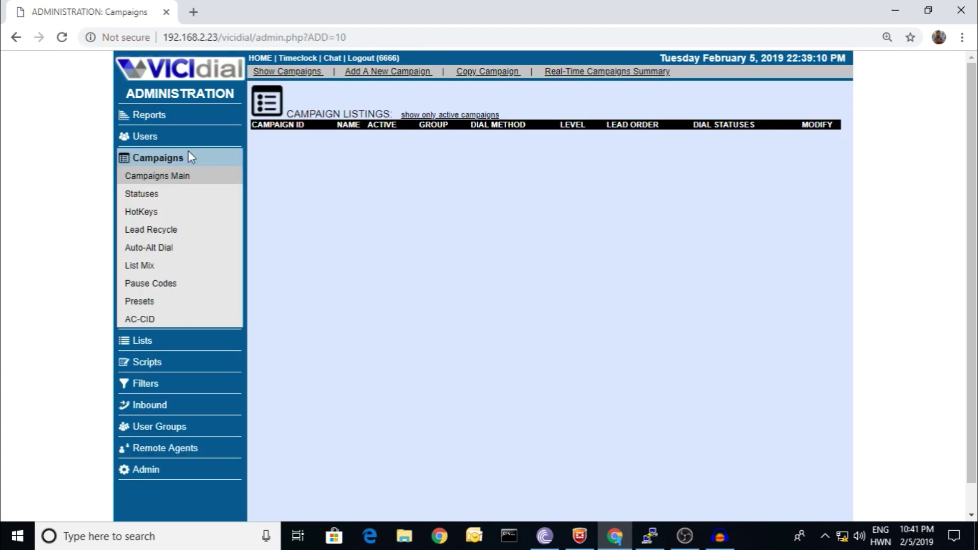
left_click(380, 72)
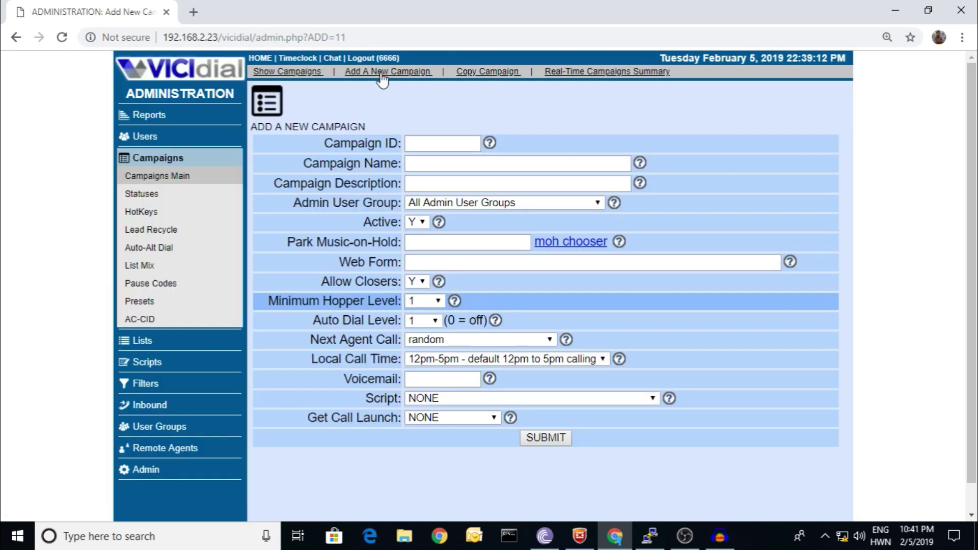
left_click(411, 146)
type("6789")
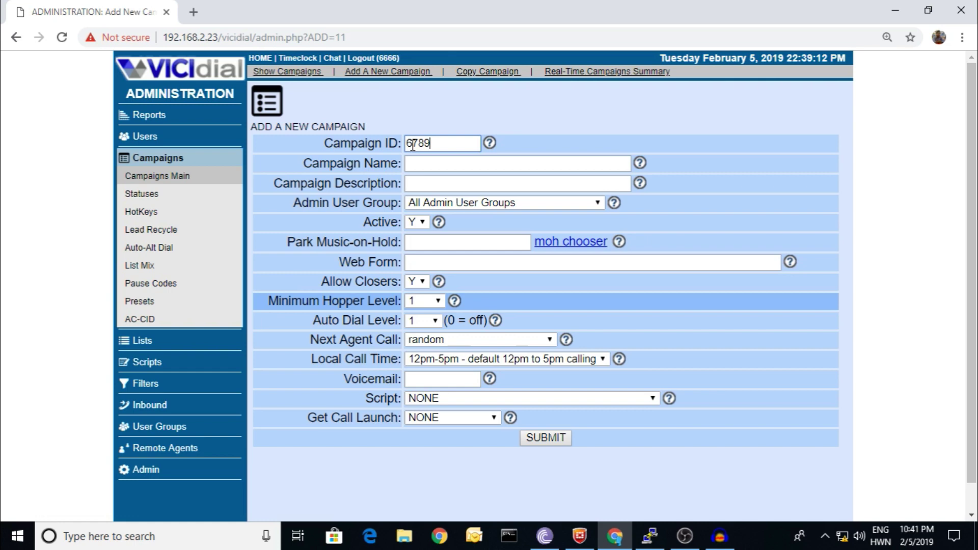
type("0")
left_click(417, 160)
type("tes")
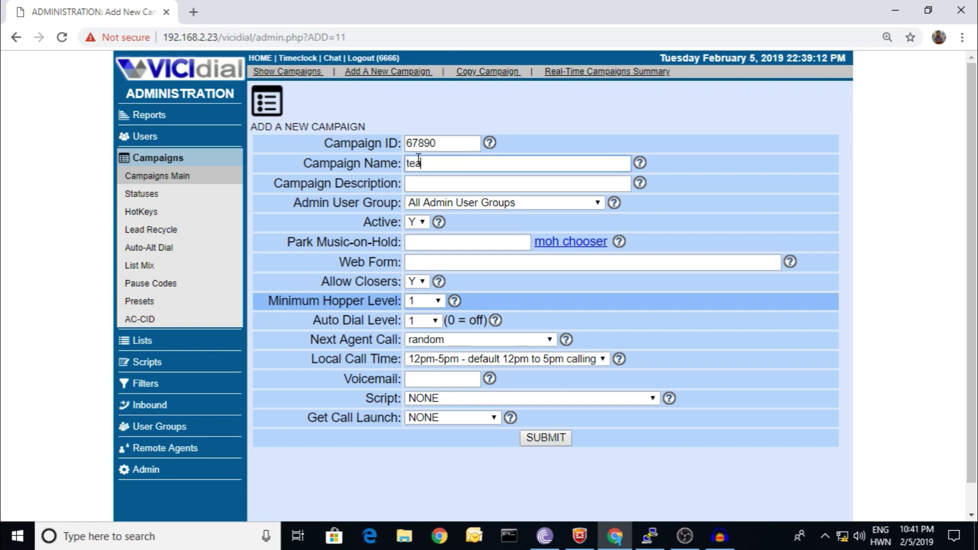
type("t")
key("BackSpace")
key("BackSpace")
type("s")
type("t_")
type("campaign")
Copy the name test_campaign into the Campaign Description field
key("ctrl+a")
key("ctrl+c")
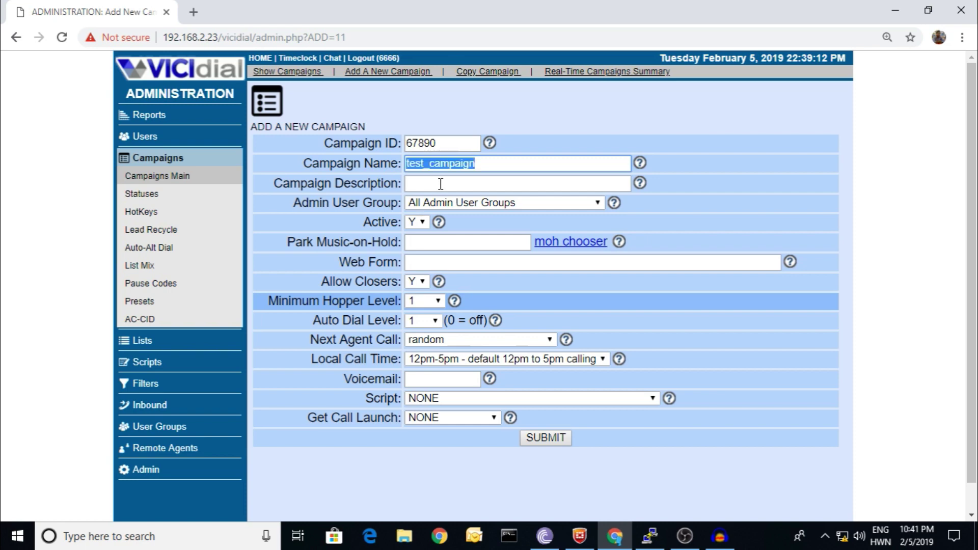
left_click(440, 185)
key("ctrl+v")
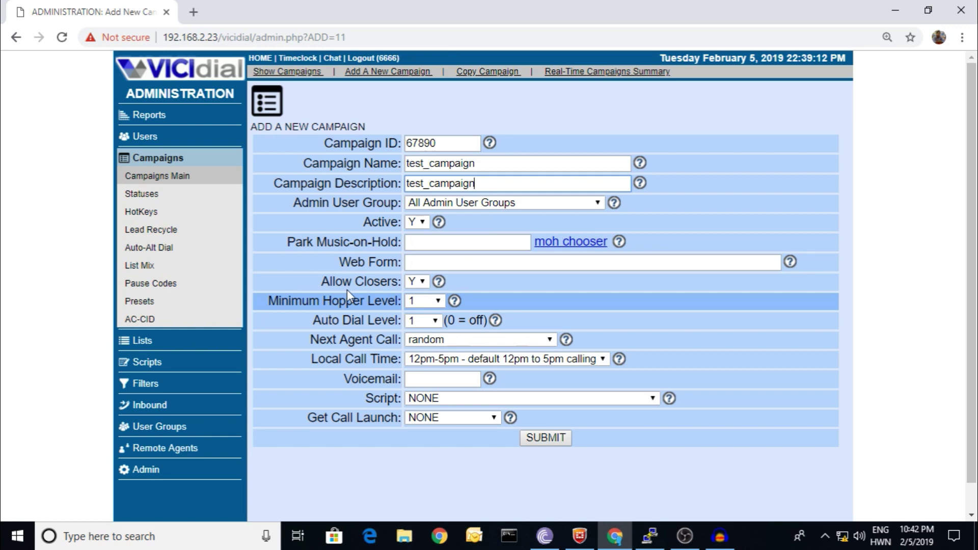
Set the campaign's Auto Dial Level to 3
left_click(431, 324)
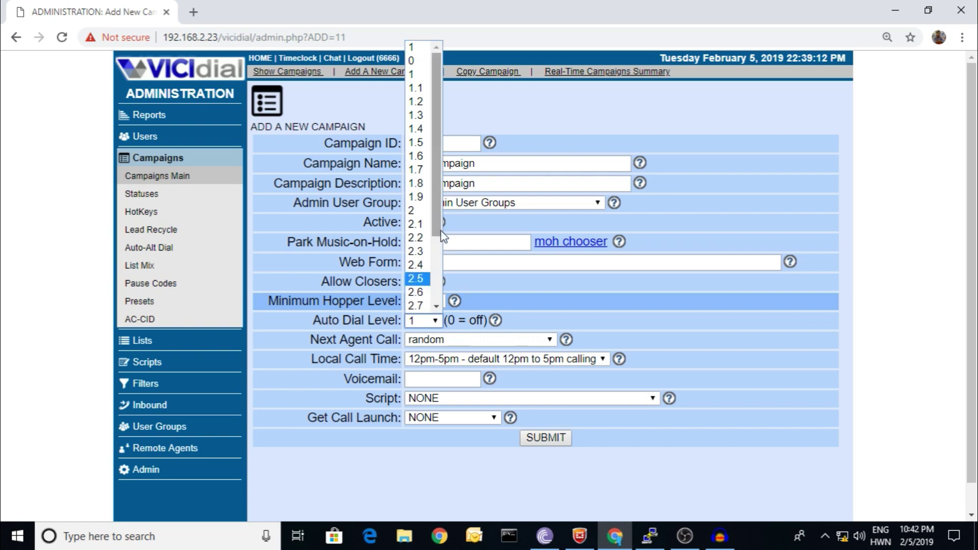
left_click_drag(438, 220, 438, 252)
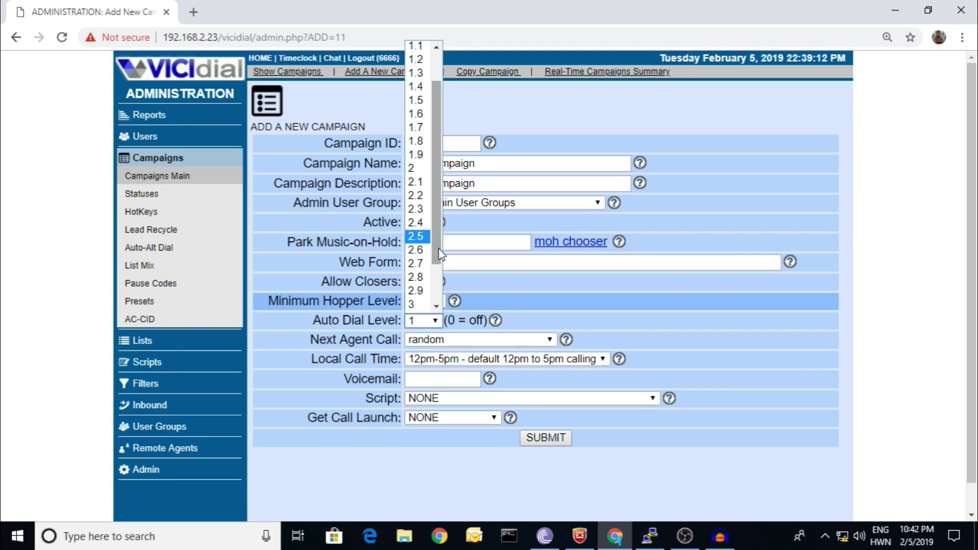
left_click(420, 304)
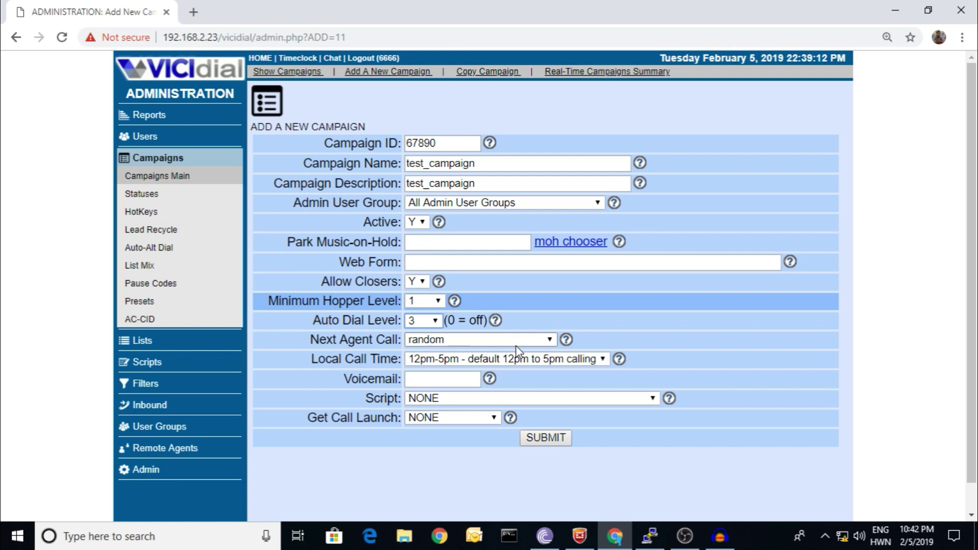
Review Next Agent Call, keeping random, and read its help text
left_click(490, 341)
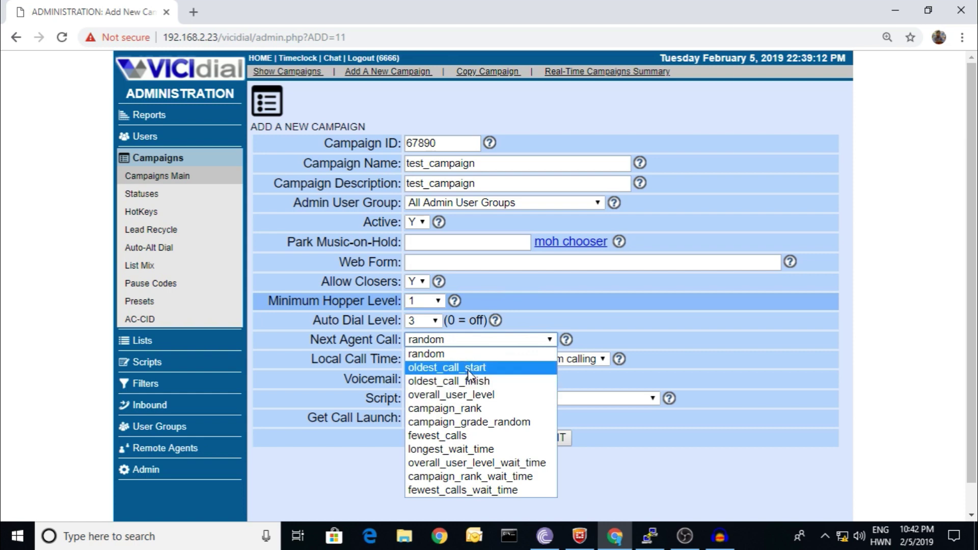
left_click(567, 343)
left_click(567, 341)
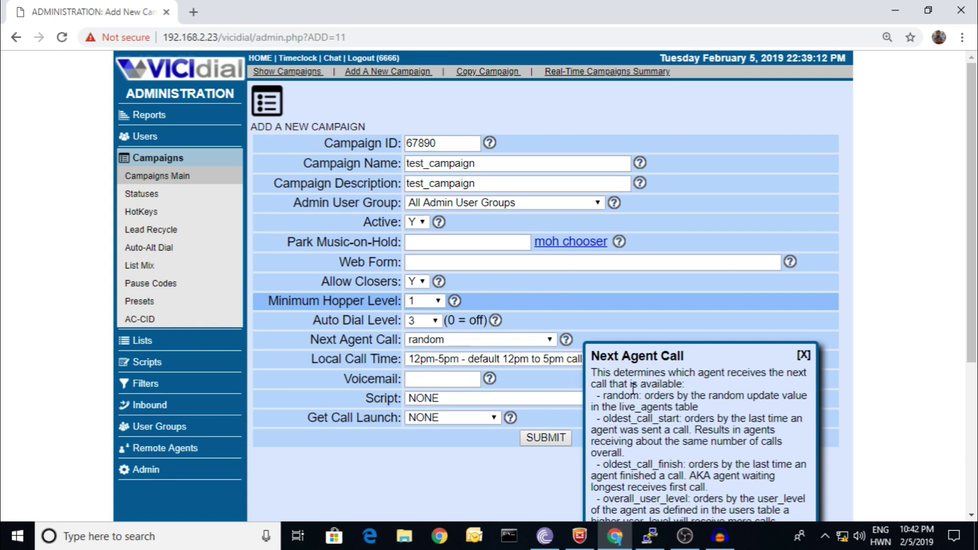
left_click_drag(974, 243, 973, 410)
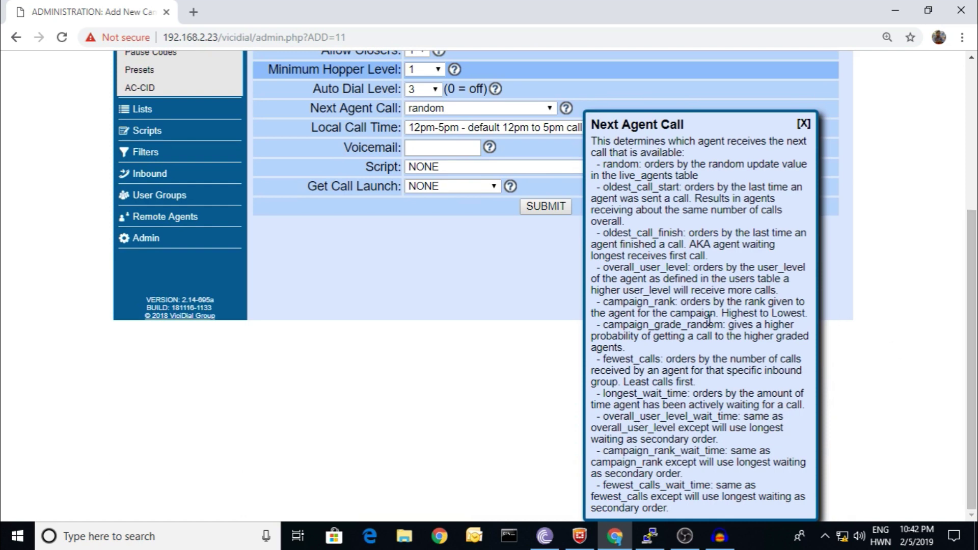
left_click(803, 124)
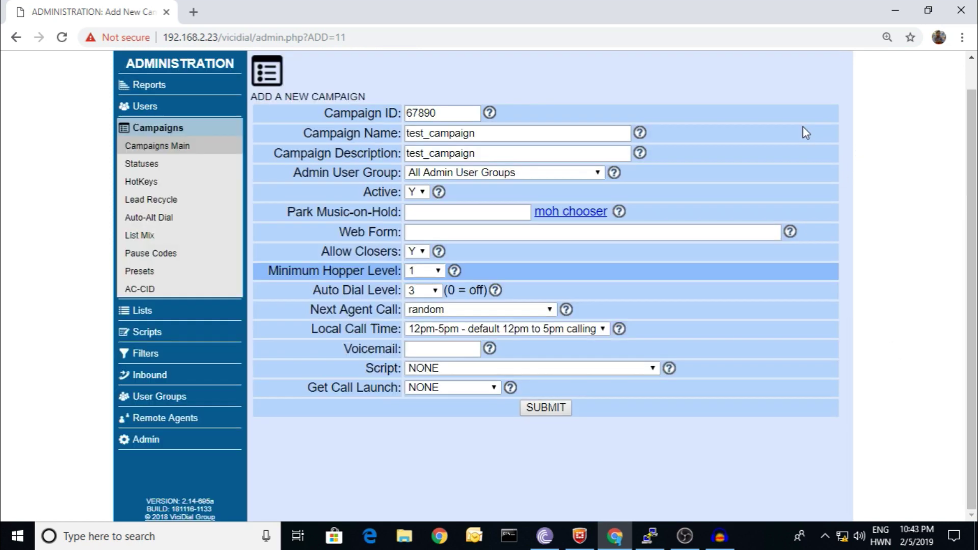
Set Next Agent Call to fewest_calls and Local Call Time to 24hours
left_click(479, 309)
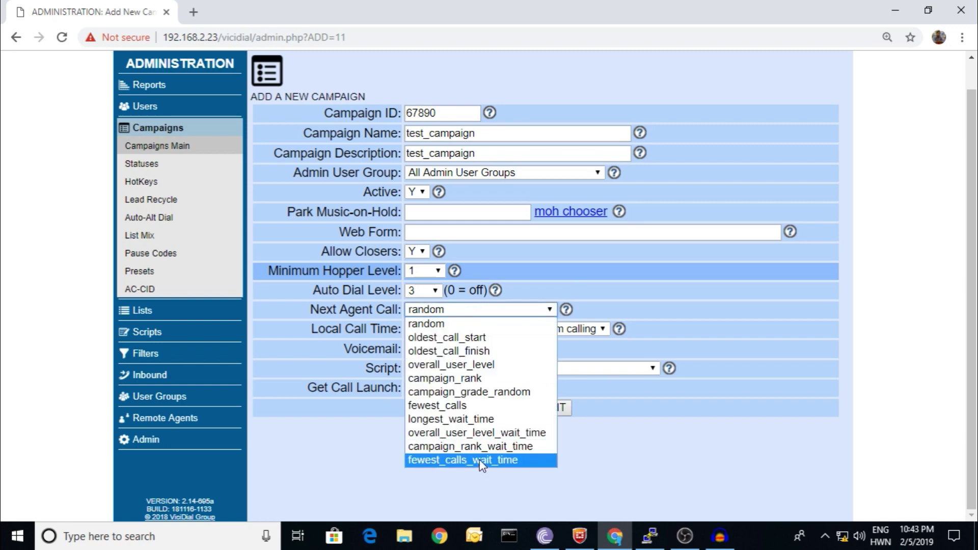
left_click(482, 405)
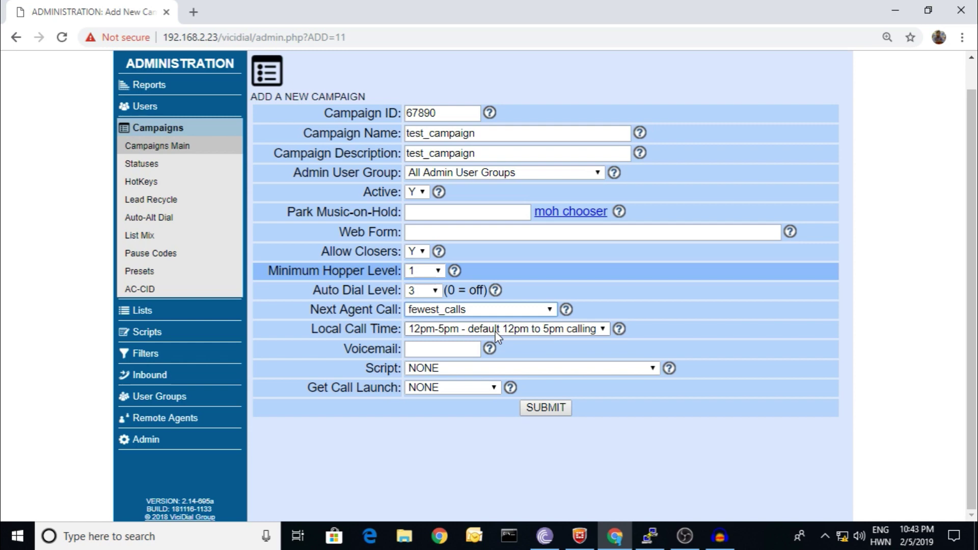
left_click(495, 337)
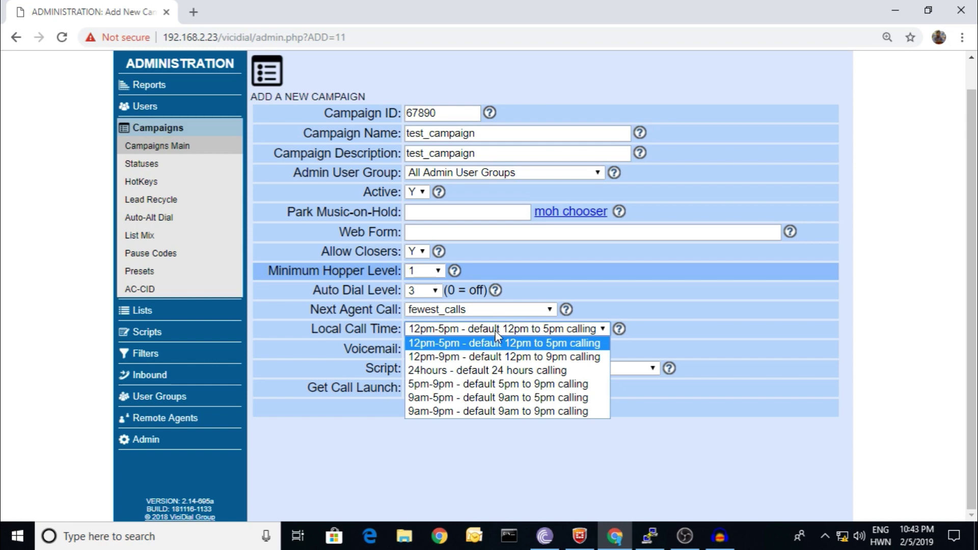
left_click(492, 371)
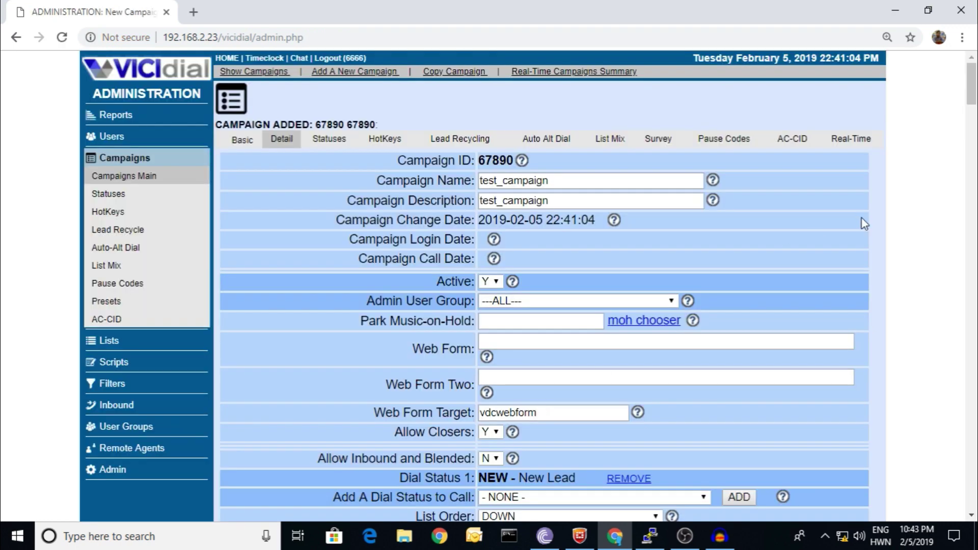
left_click_drag(973, 85, 973, 110)
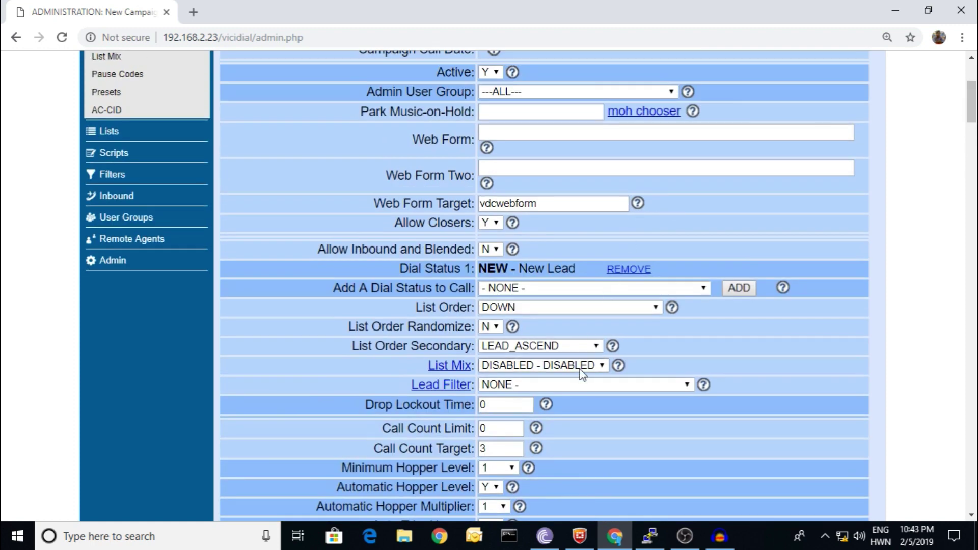
Check the dial status list without adding any status
left_click(618, 288)
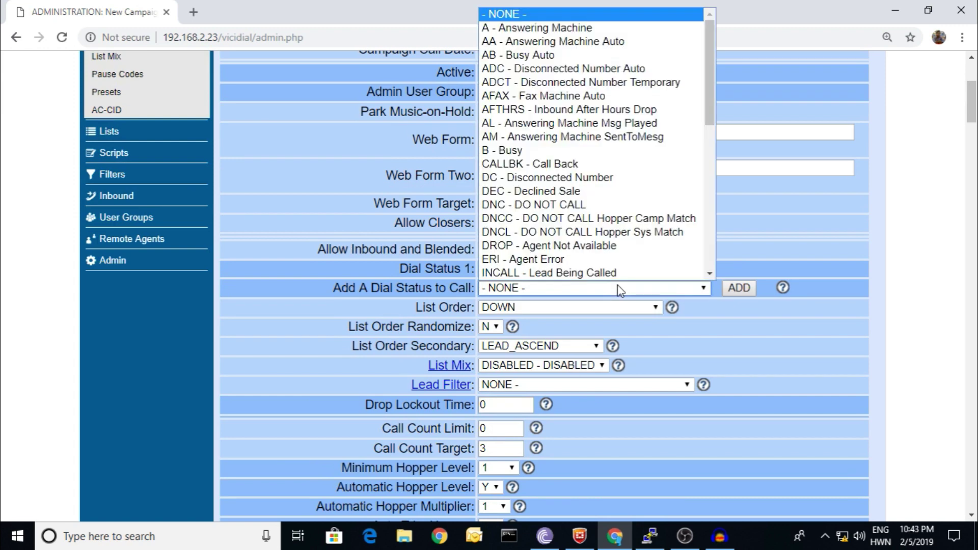
left_click(775, 185)
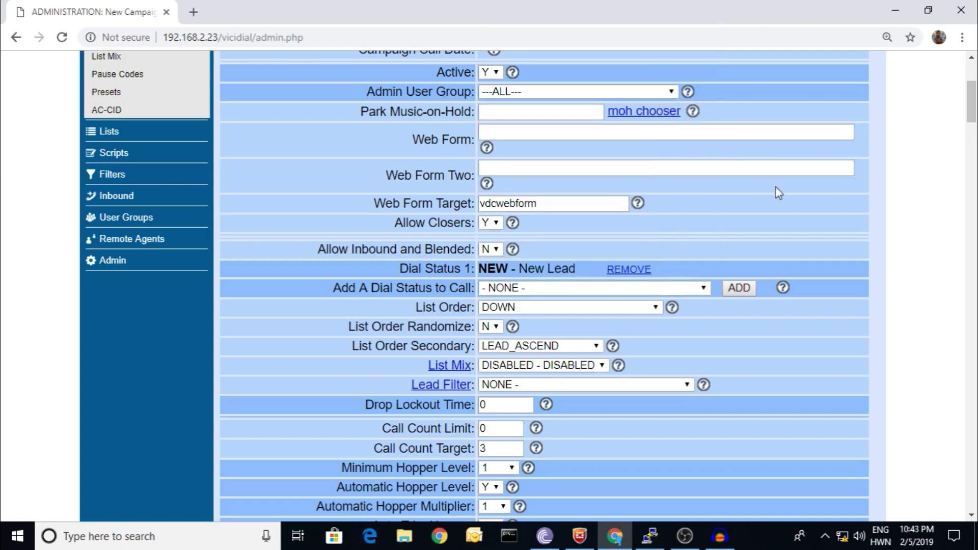
left_click_drag(973, 100, 972, 173)
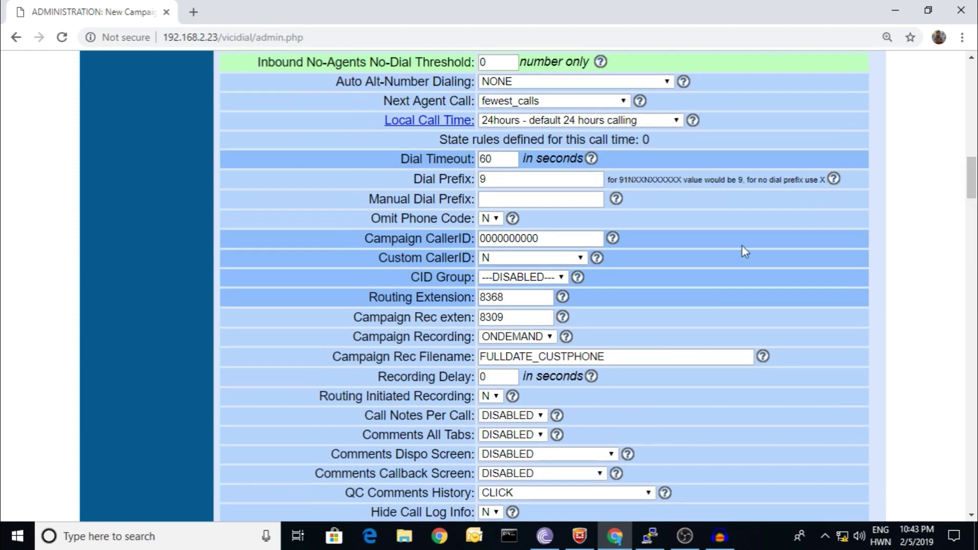
Set Campaign Recording to ALLFORCE and submit the campaign detail settings
left_click(528, 338)
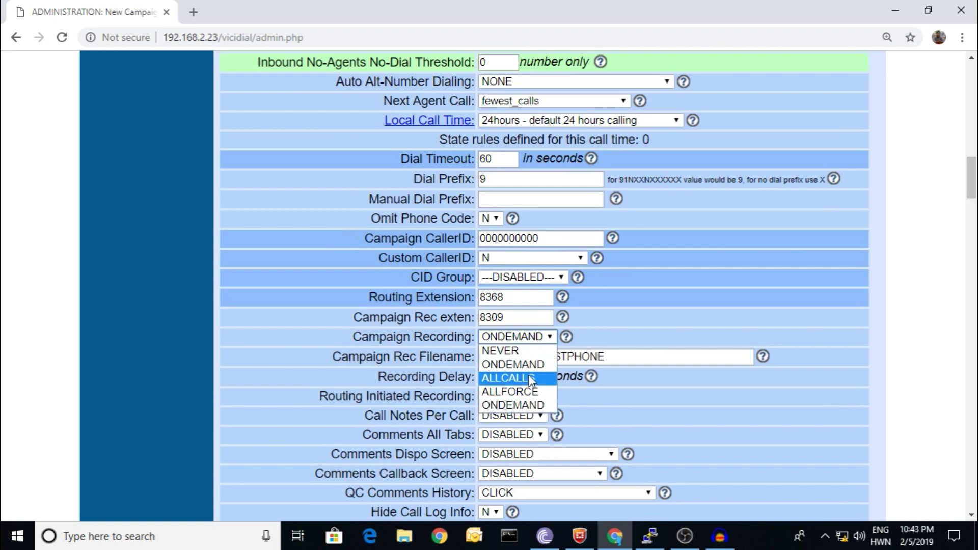
left_click(526, 378)
left_click(549, 337)
left_click(538, 394)
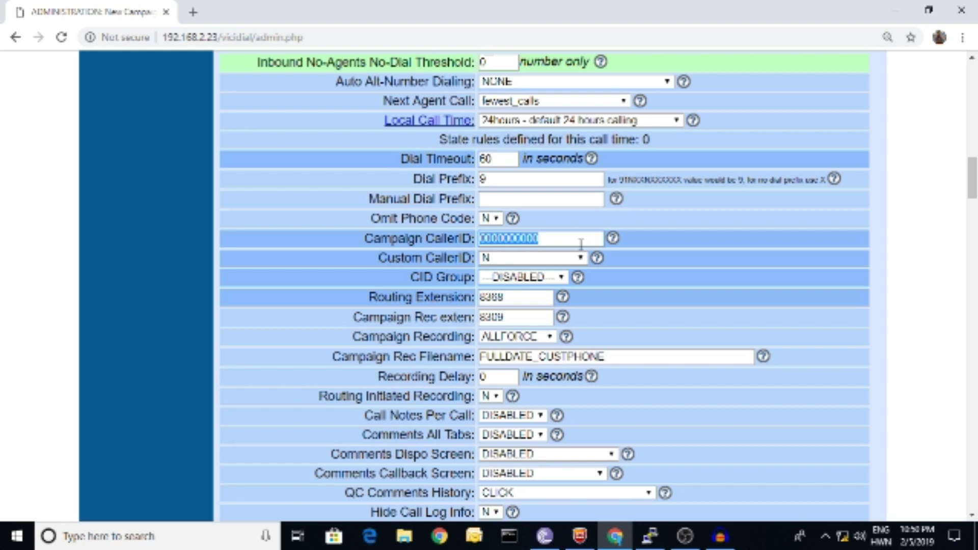
left_click(706, 272)
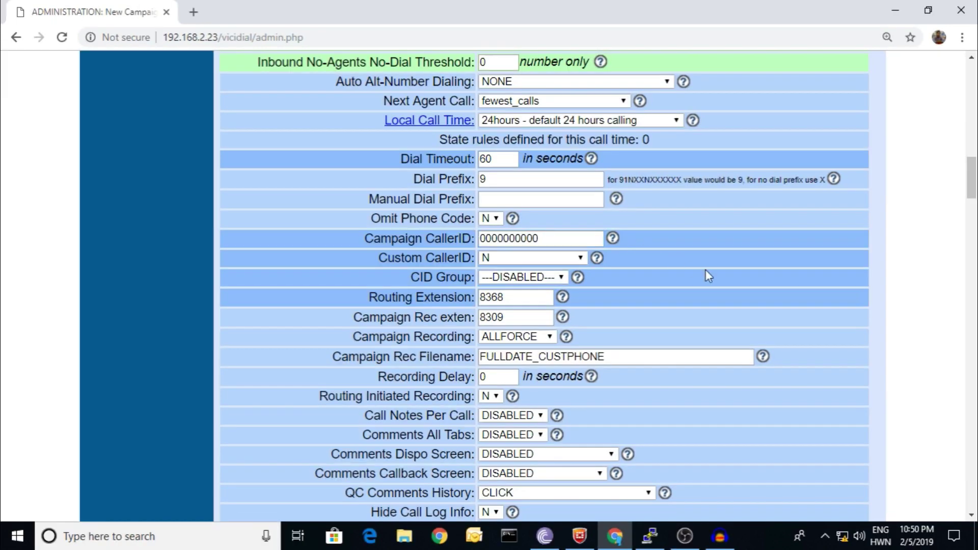
left_click_drag(972, 177, 972, 478)
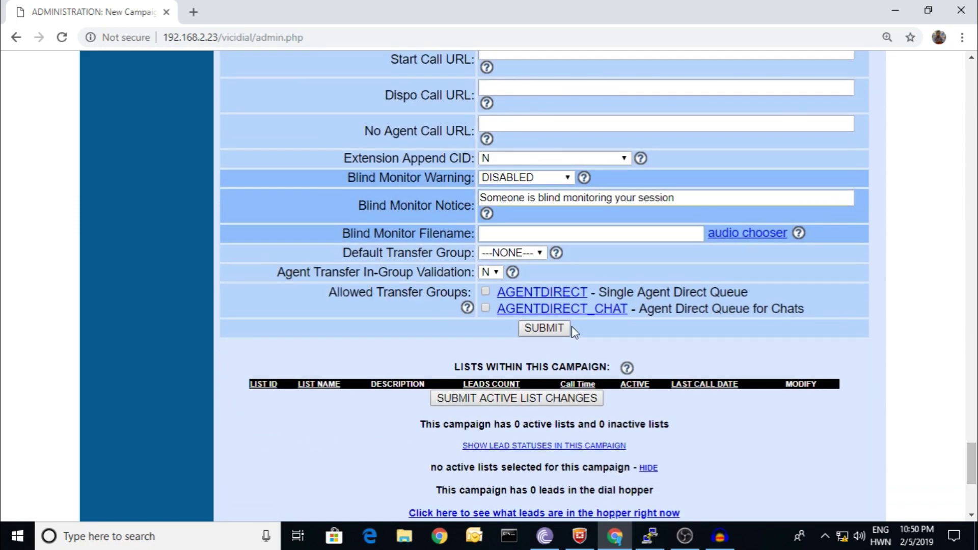
left_click(543, 327)
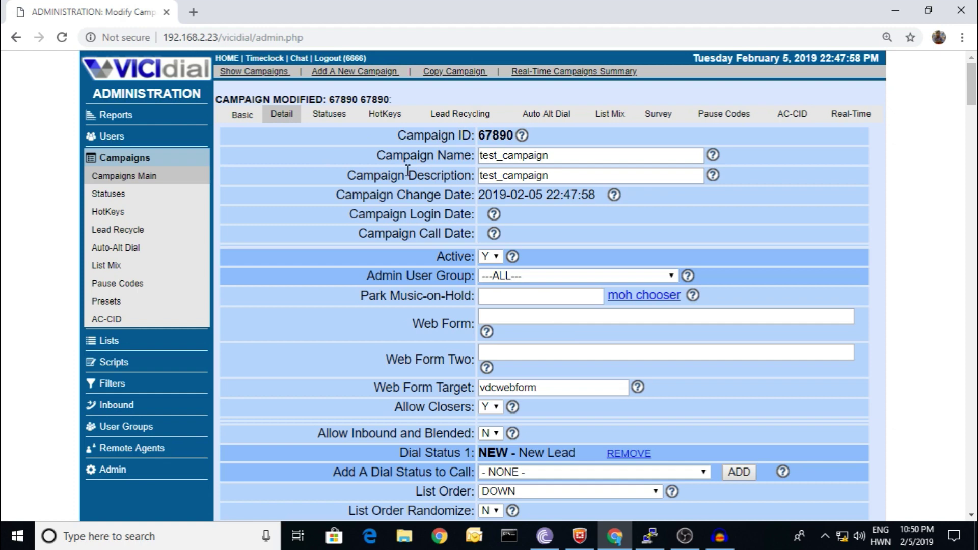
left_click(663, 119)
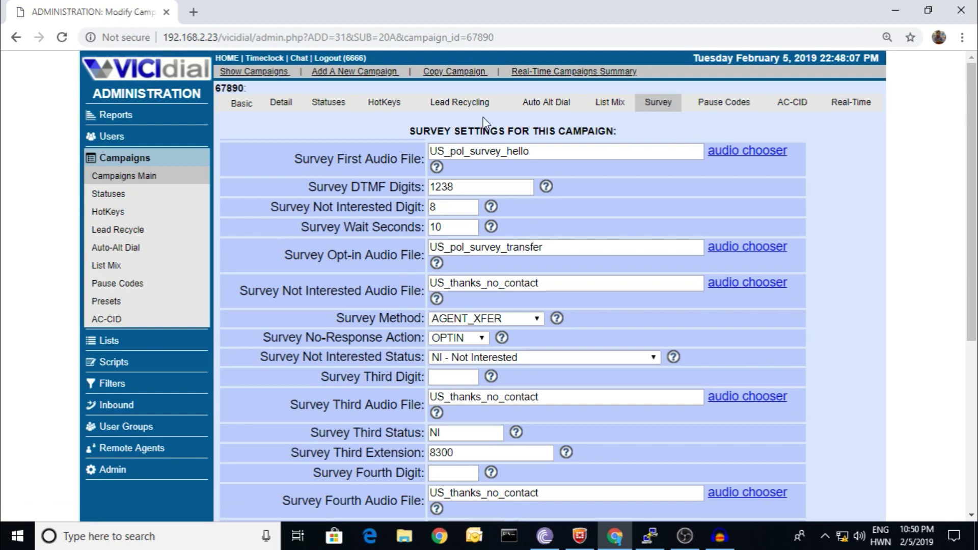
left_click(262, 72)
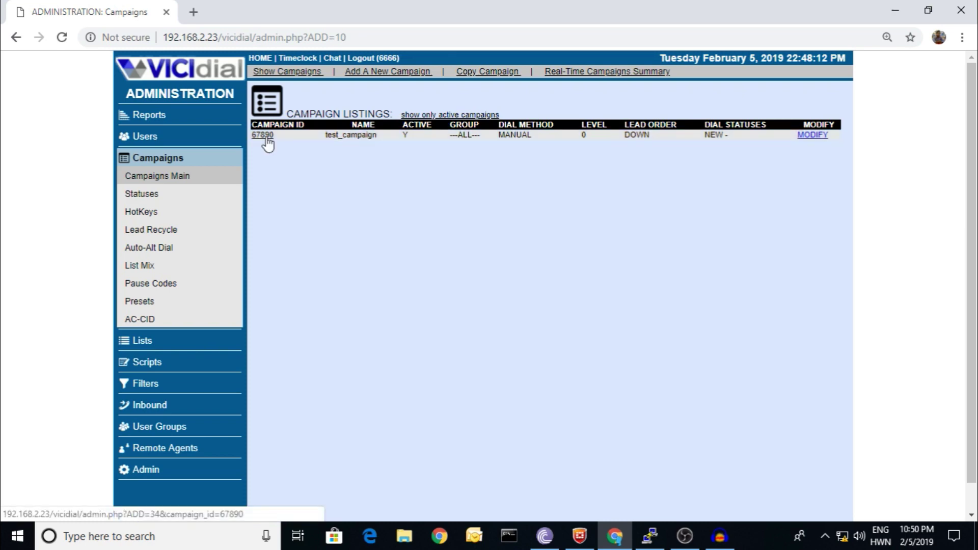
left_click(266, 137)
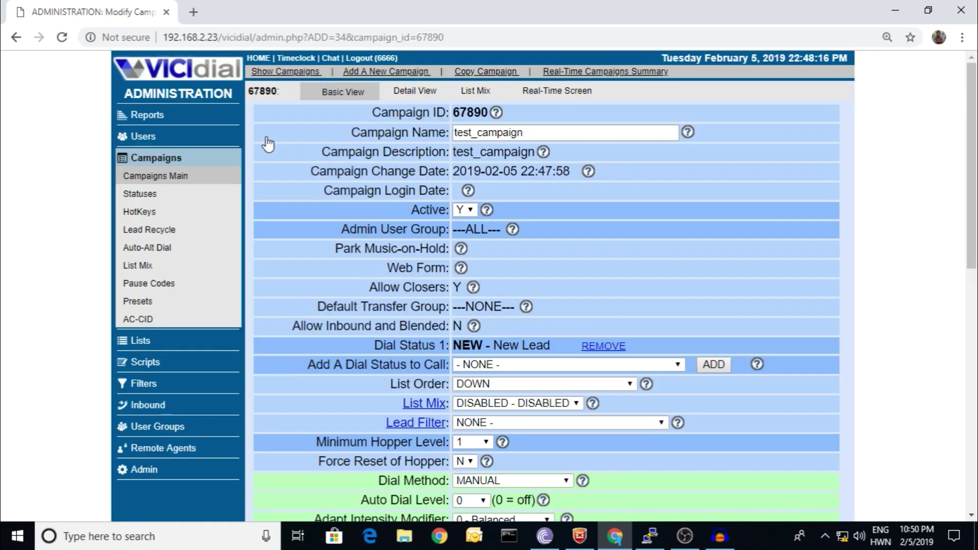
left_click(414, 91)
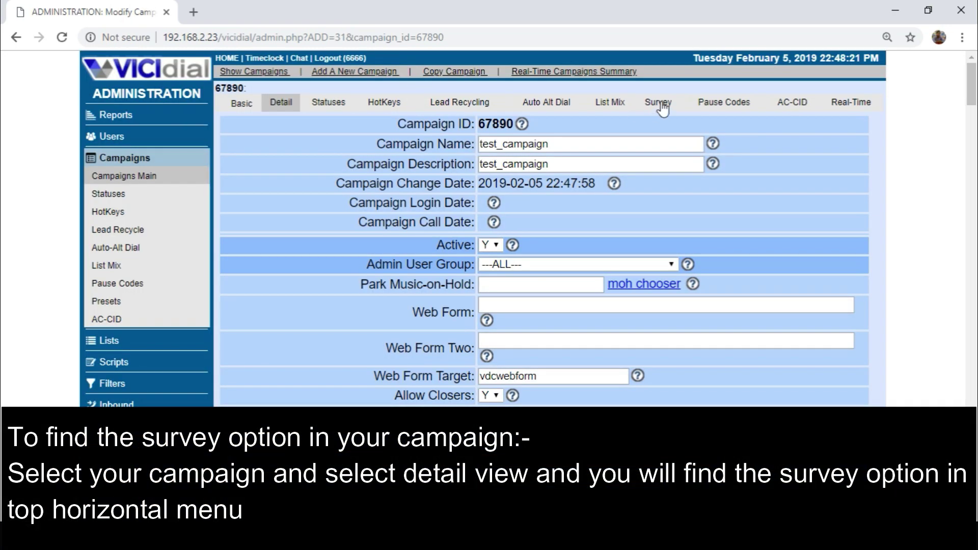
left_click(658, 104)
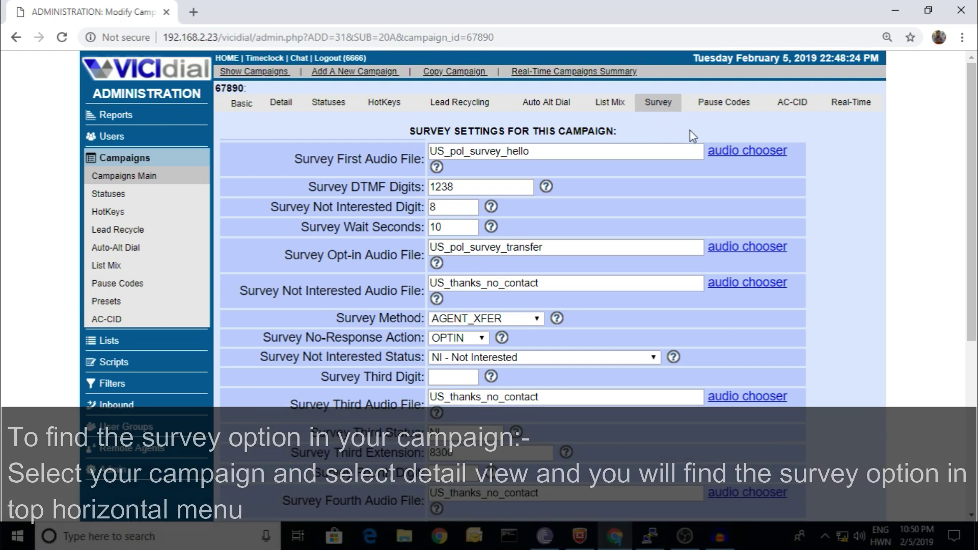
left_click(733, 153)
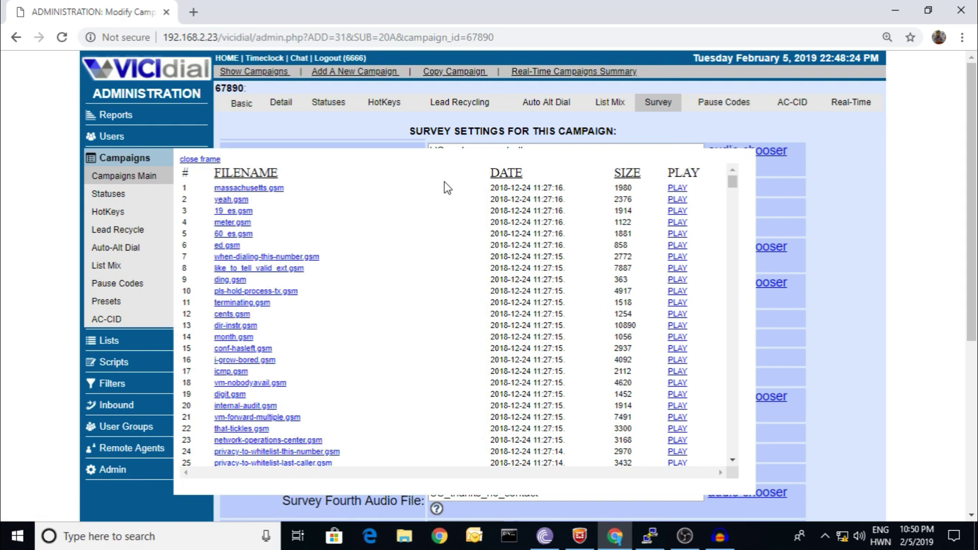
left_click(201, 159)
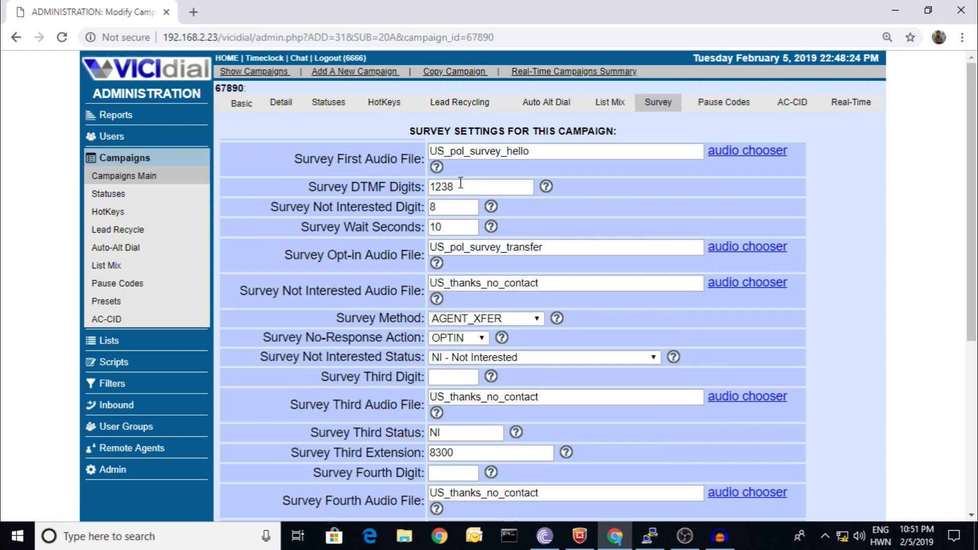
left_click_drag(461, 187, 448, 188)
left_click(458, 187)
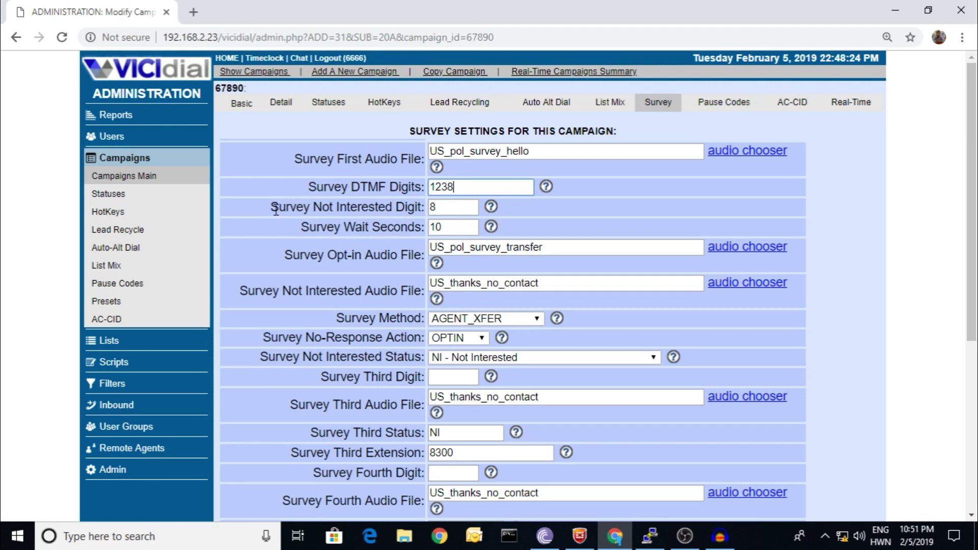
left_click_drag(271, 206, 400, 214)
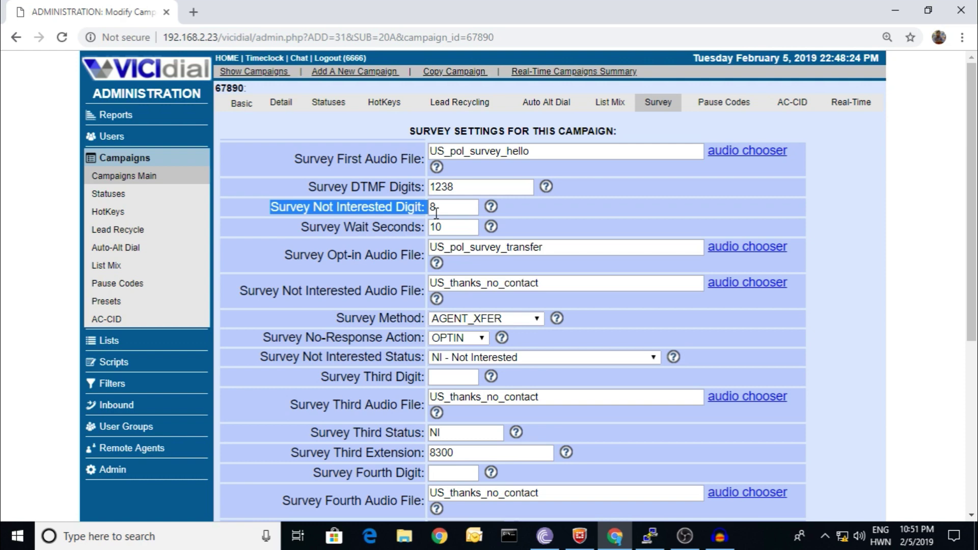
left_click(439, 211)
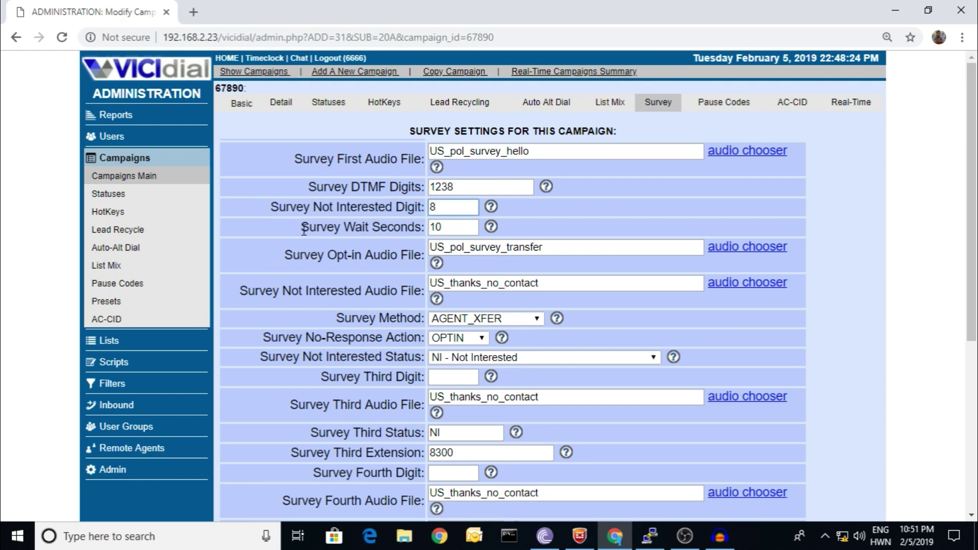
left_click_drag(300, 232, 367, 242)
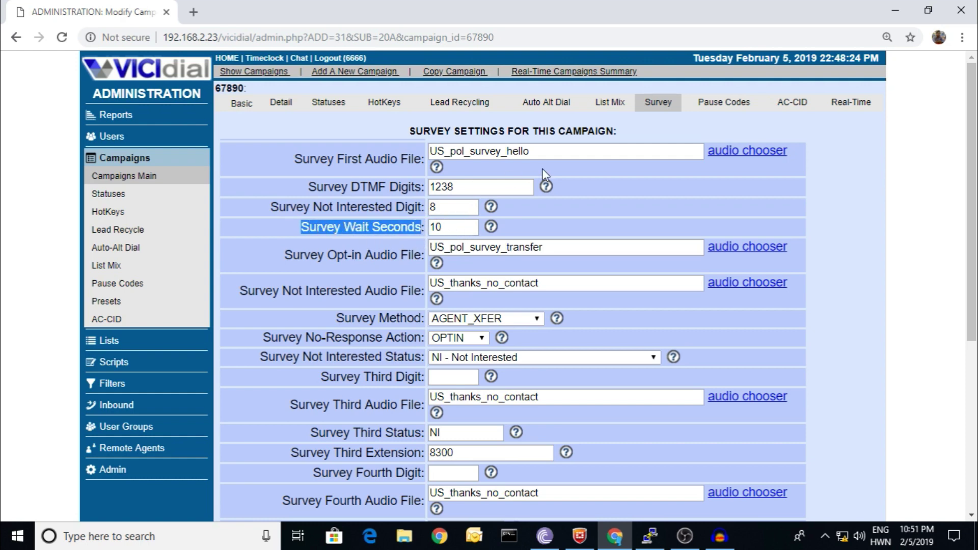
left_click(589, 170)
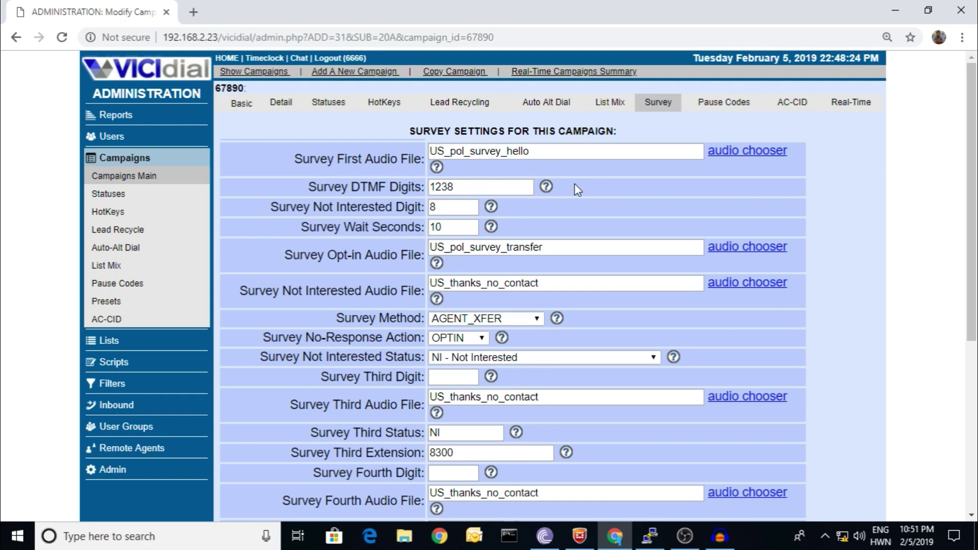
left_click(548, 187)
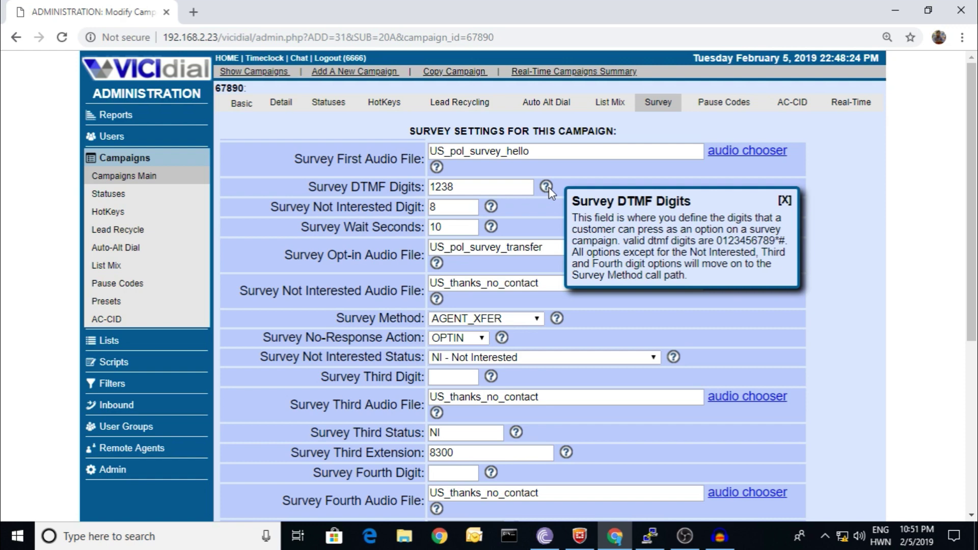
left_click(783, 201)
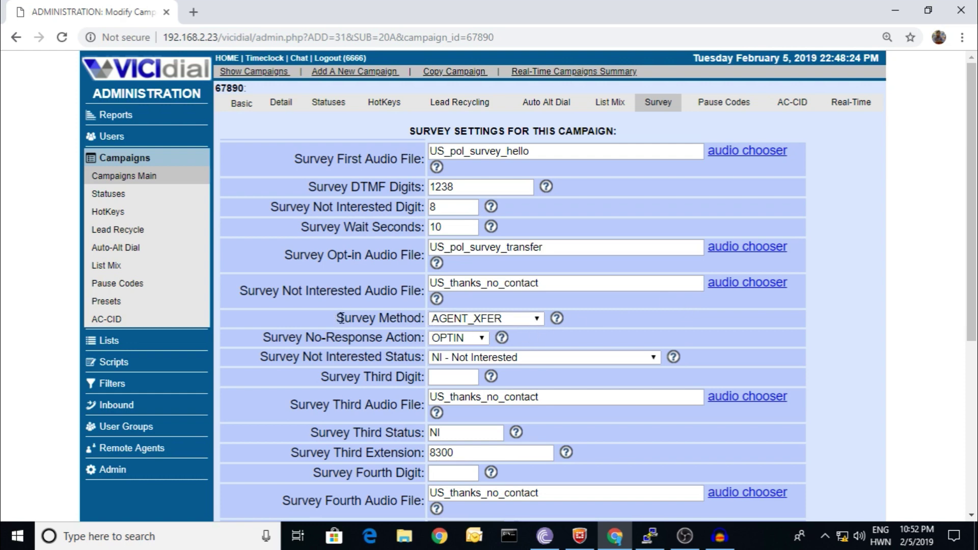
left_click_drag(337, 319, 416, 321)
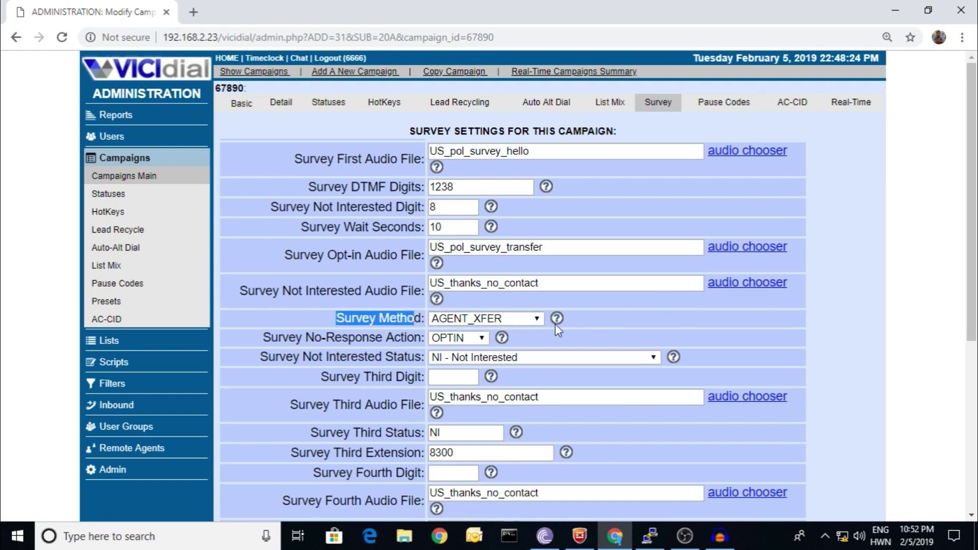
left_click(527, 319)
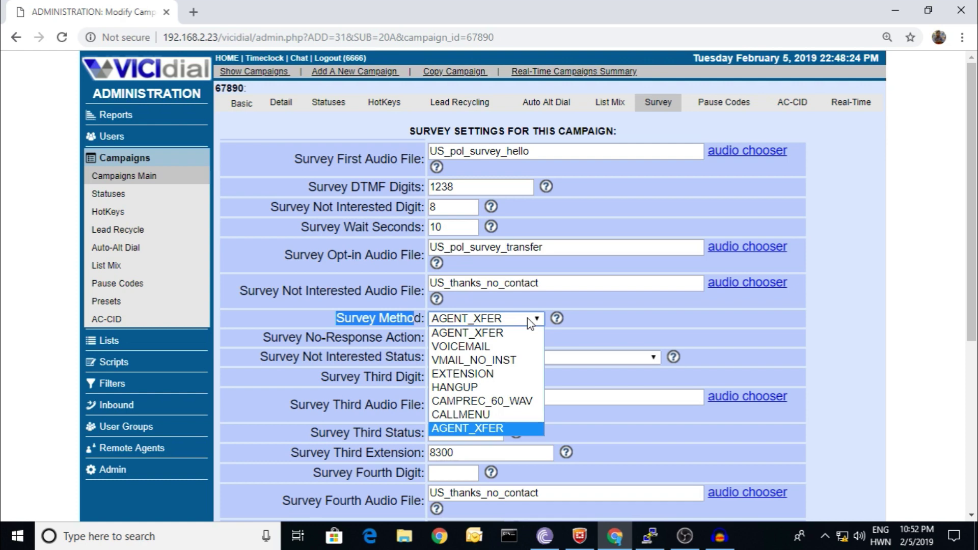
left_click(572, 323)
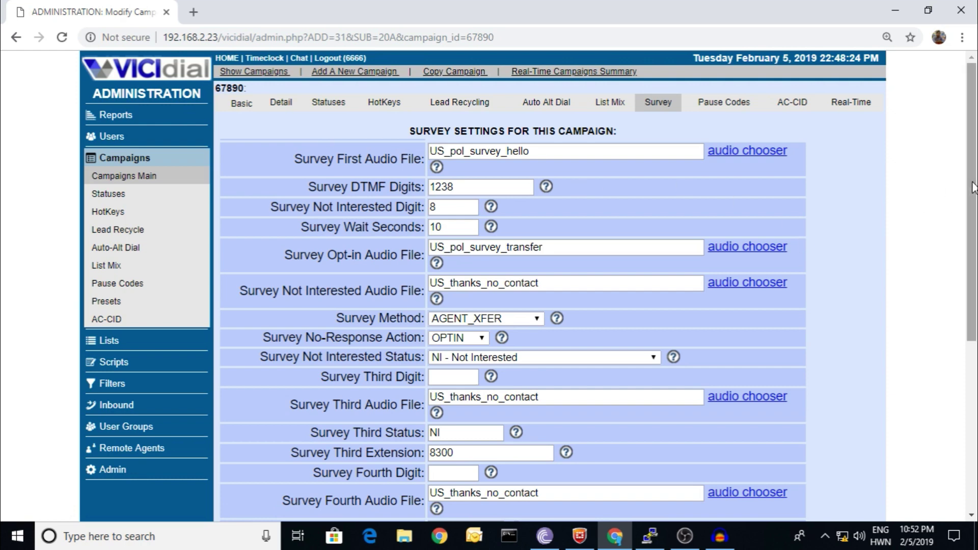
left_click_drag(971, 187, 971, 223)
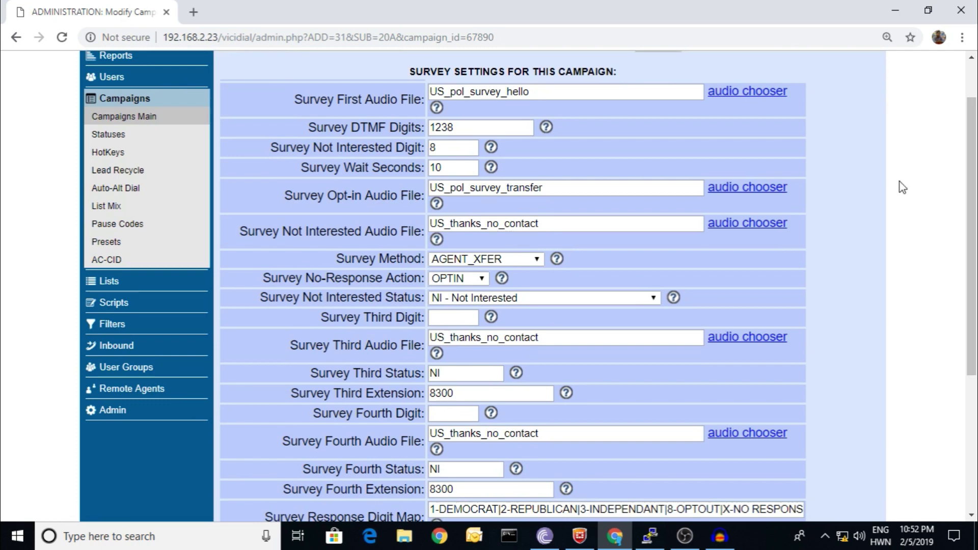
left_click_drag(318, 296, 359, 298)
left_click_drag(417, 318, 396, 318)
left_click_drag(970, 268, 966, 382)
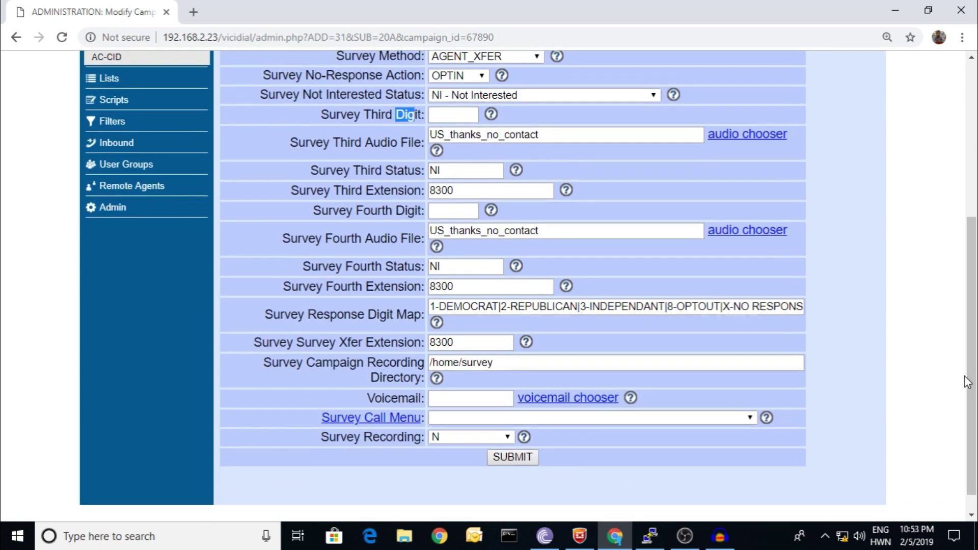
Review no-response action and Survey Method, keeping OPTIN and AGENT_XFER
left_click(966, 383)
left_click_drag(971, 375, 970, 380)
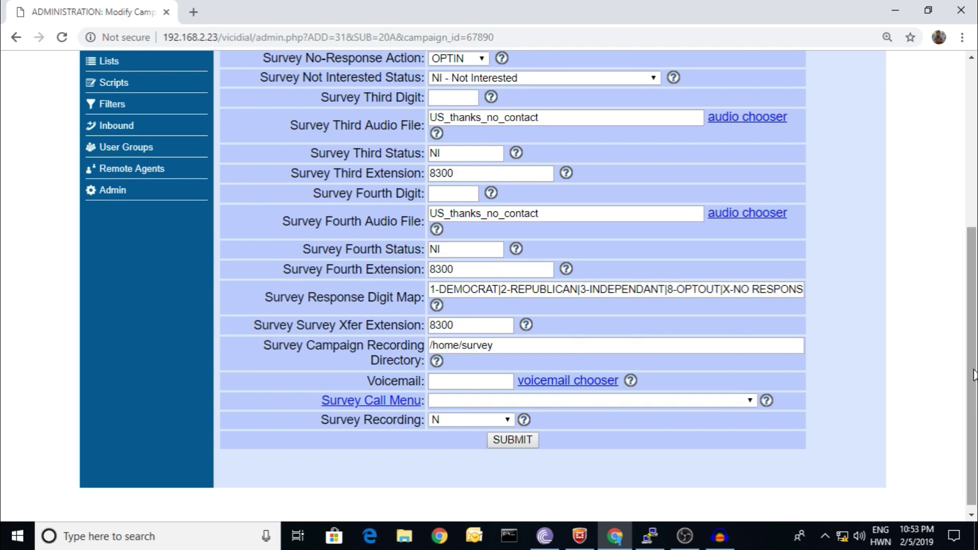
scroll(879, 329, "up", 3)
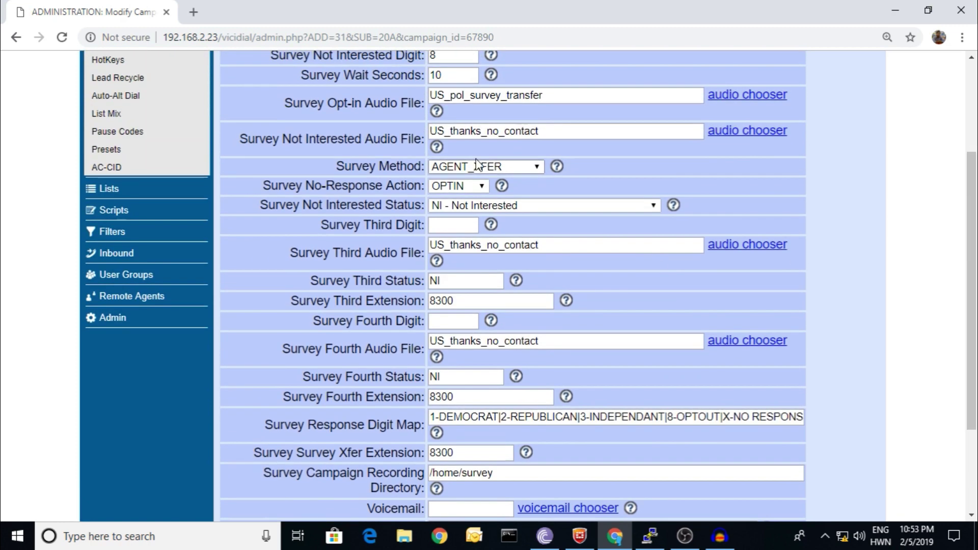
left_click(475, 185)
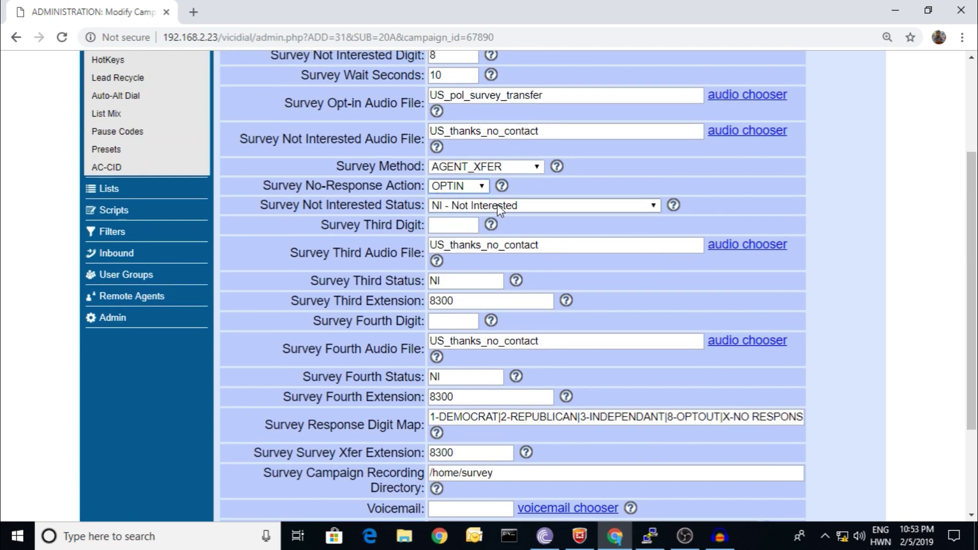
left_click(520, 171)
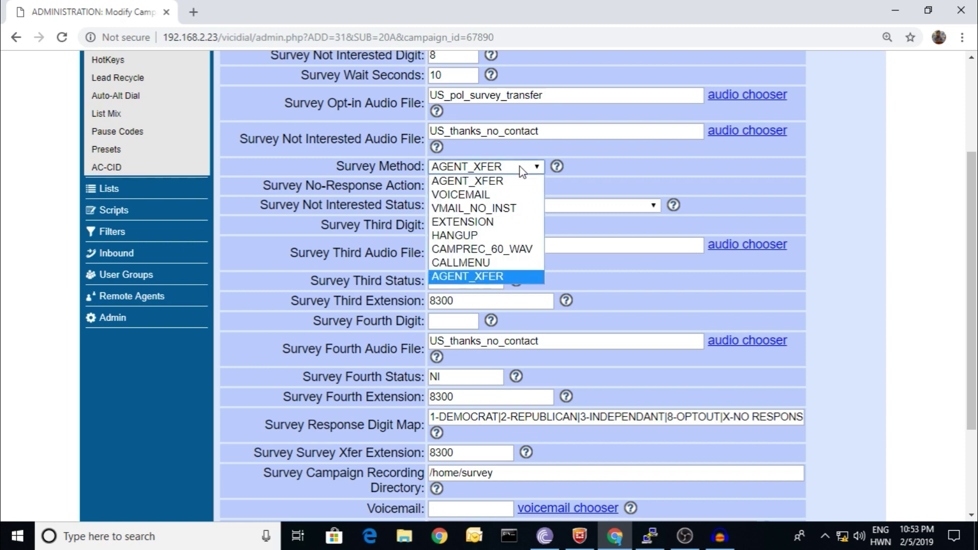
left_click(700, 184)
left_click_drag(969, 290, 969, 370)
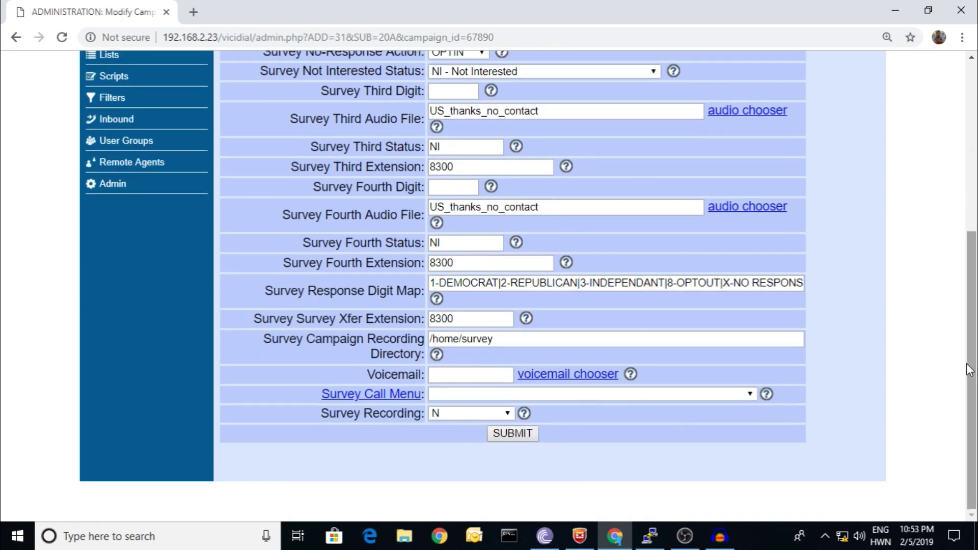
Leave Survey Call Menu blank and Survey Recording N, then submit the survey settings
left_click(616, 392)
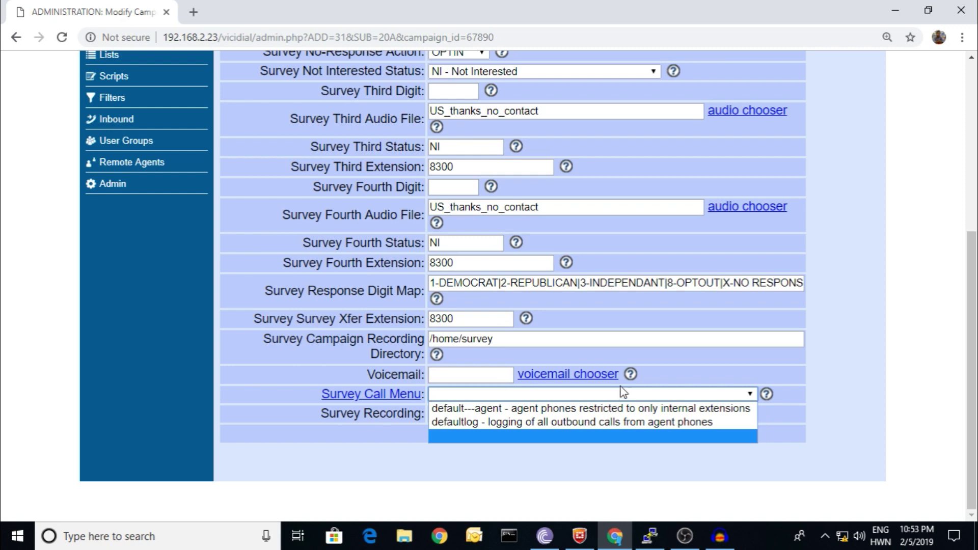
left_click(672, 365)
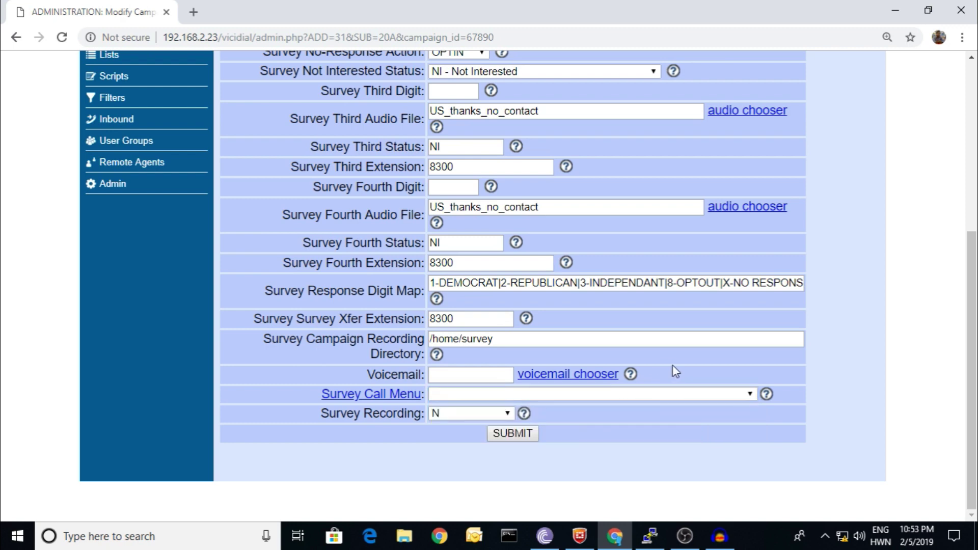
left_click(482, 416)
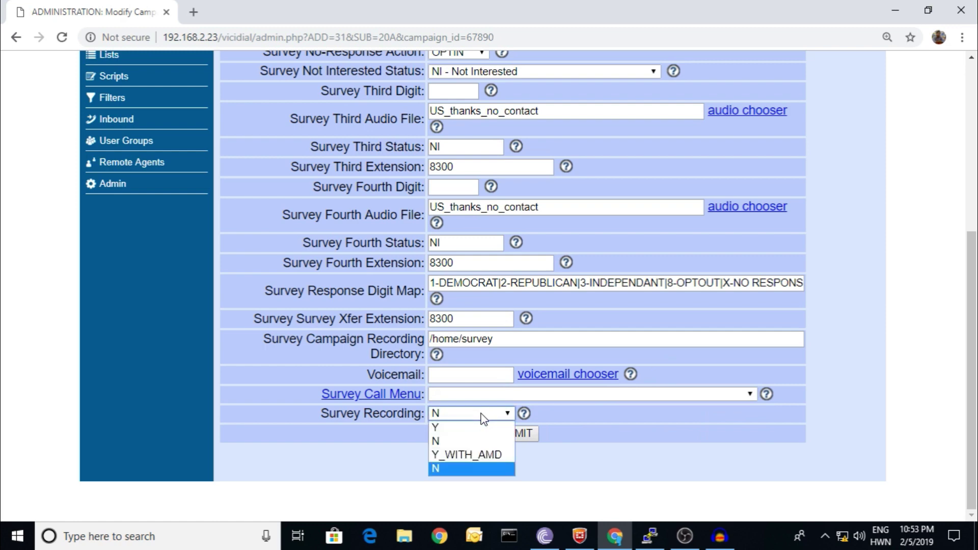
left_click(481, 418)
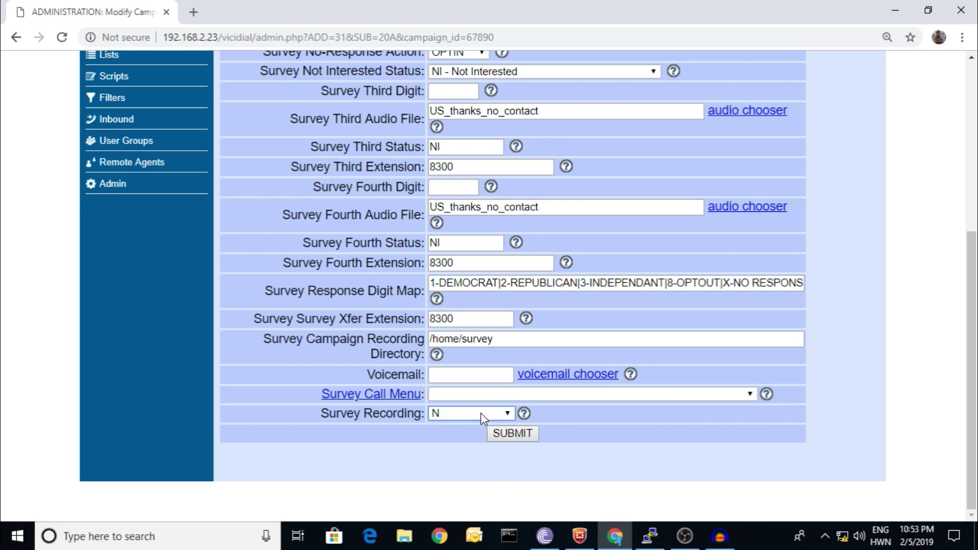
left_click(512, 433)
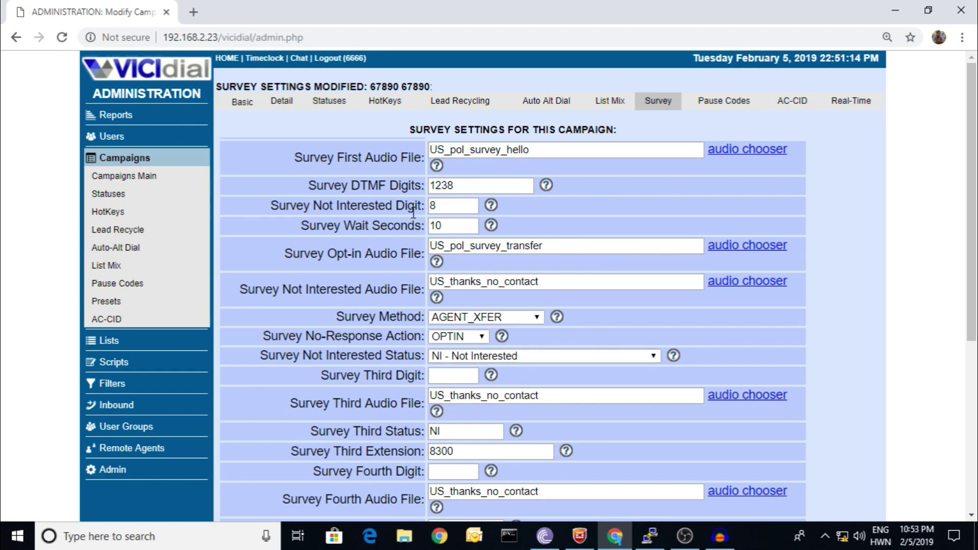
On the Detail tab, read the Routing Extension help describing the 8368 default
left_click(282, 103)
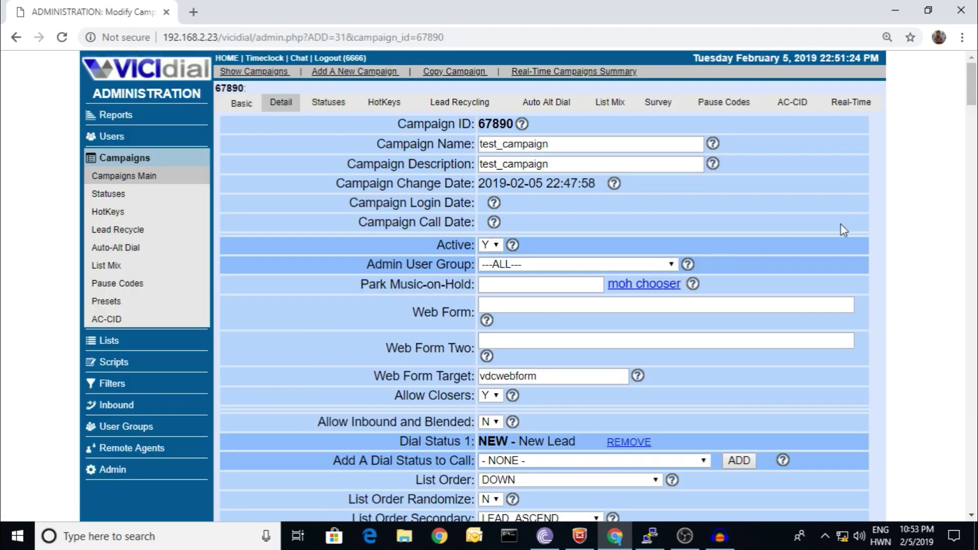
left_click_drag(972, 84, 972, 151)
left_click_drag(970, 161, 972, 185)
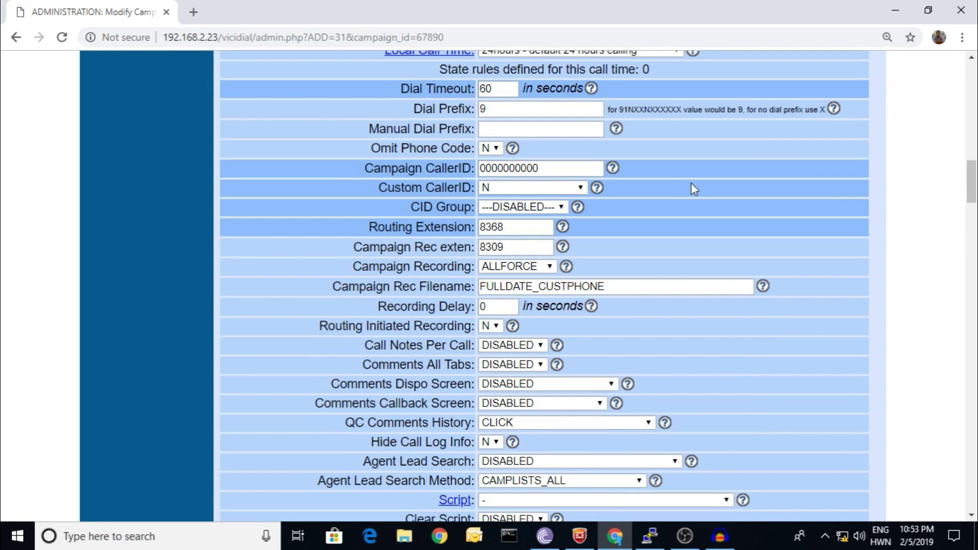
left_click_drag(417, 226, 453, 223)
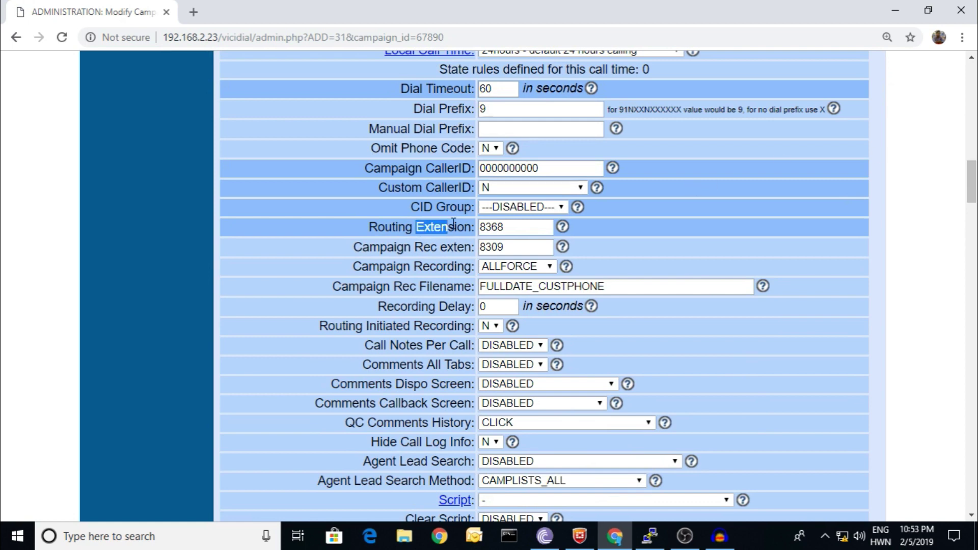
left_click(562, 226)
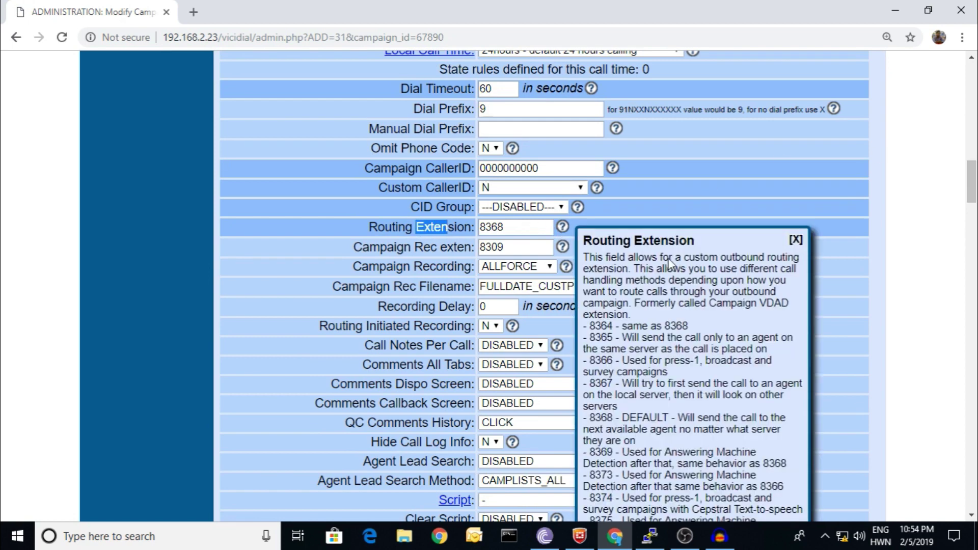
left_click_drag(972, 201, 973, 205)
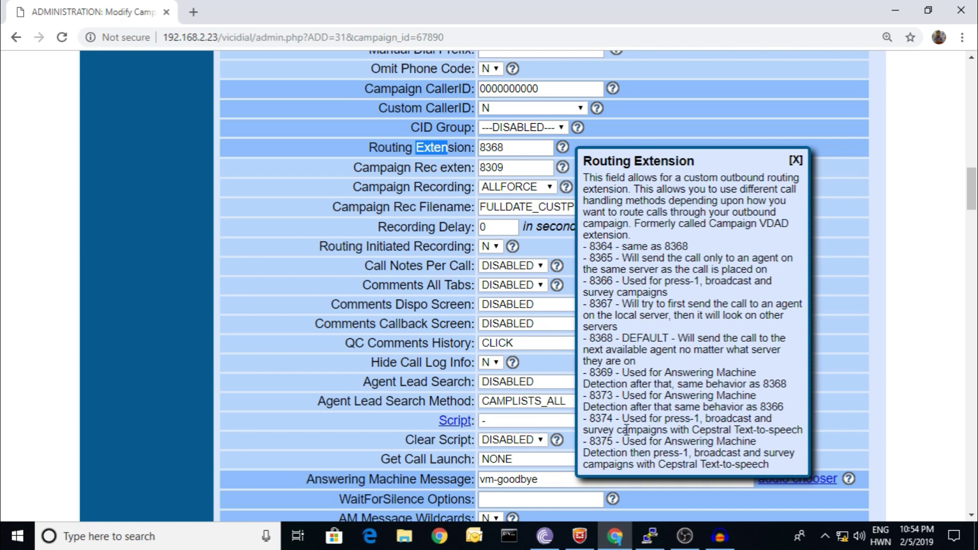
mouse_move(629, 338)
left_mouse_down()
mouse_move(755, 342)
mouse_move(720, 362)
left_mouse_up()
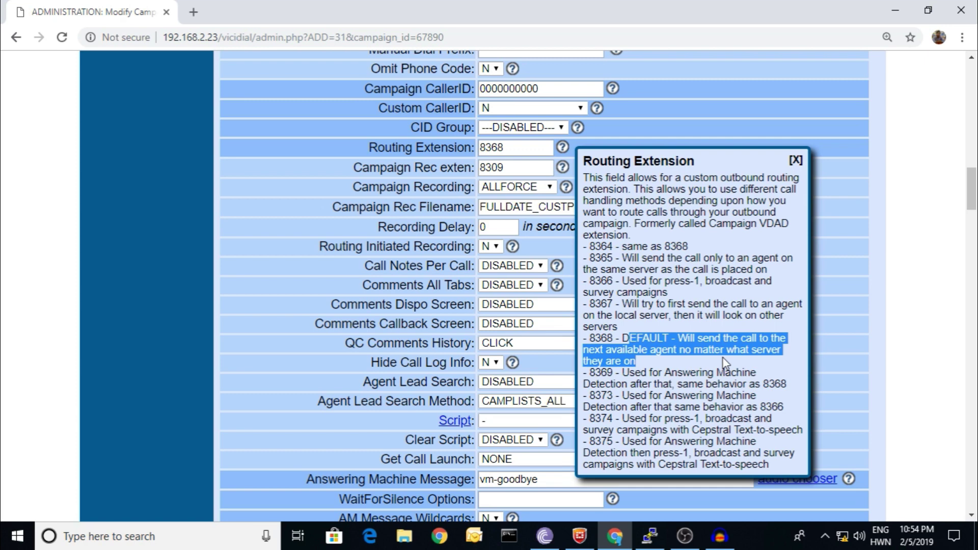
left_click(682, 299)
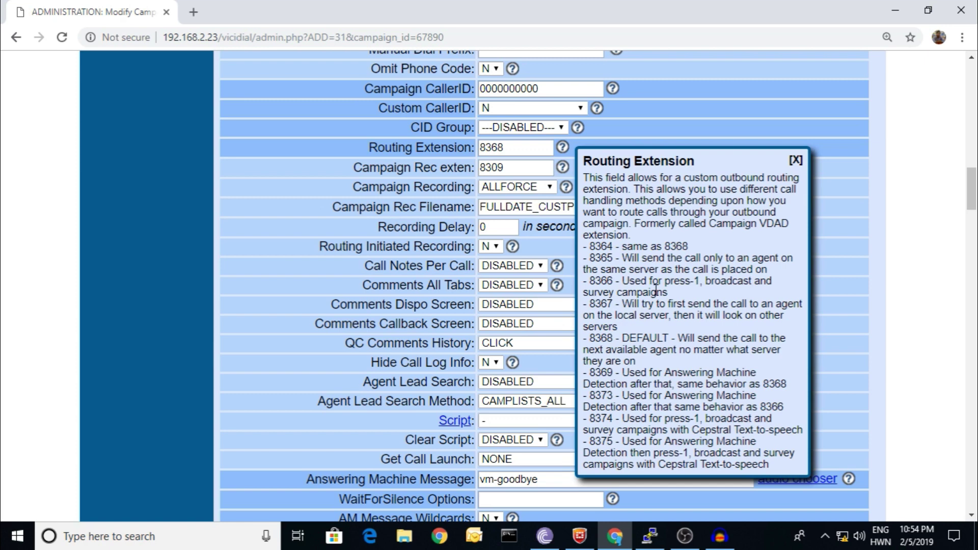
Edit the Routing Extension from 8368 toward 8366
left_click(507, 148)
key("BackSpace")
type("6")
left_click_drag(972, 187, 973, 476)
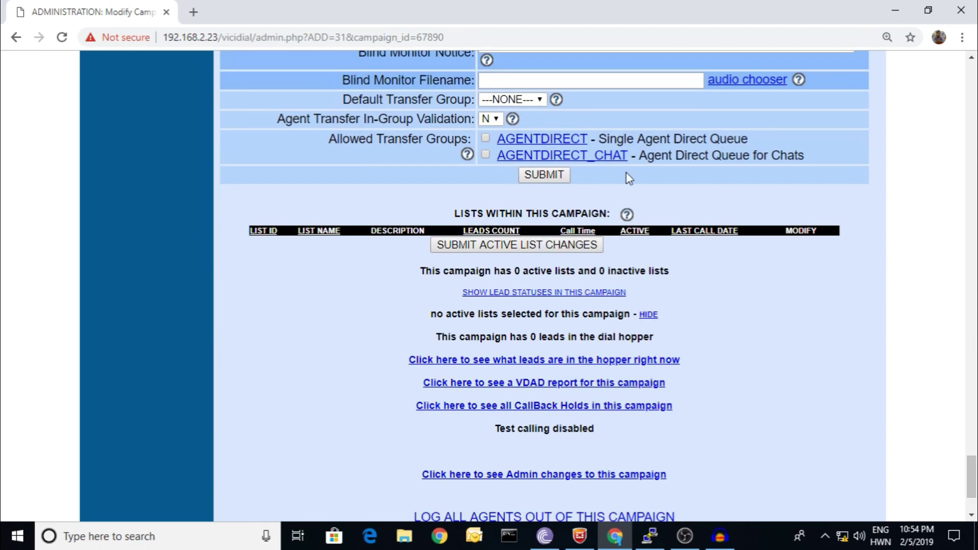
Submit the campaign detail form to save routing extension 8366
left_click(537, 180)
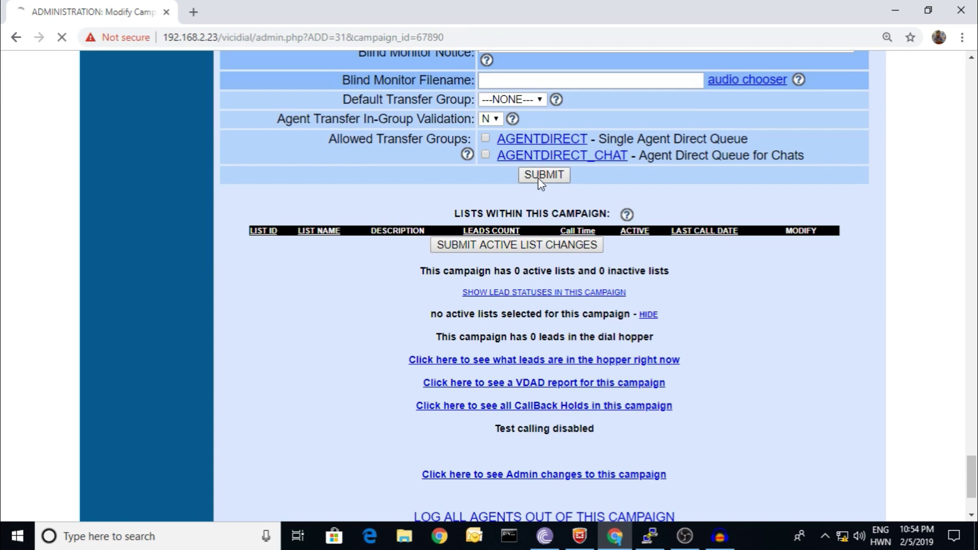